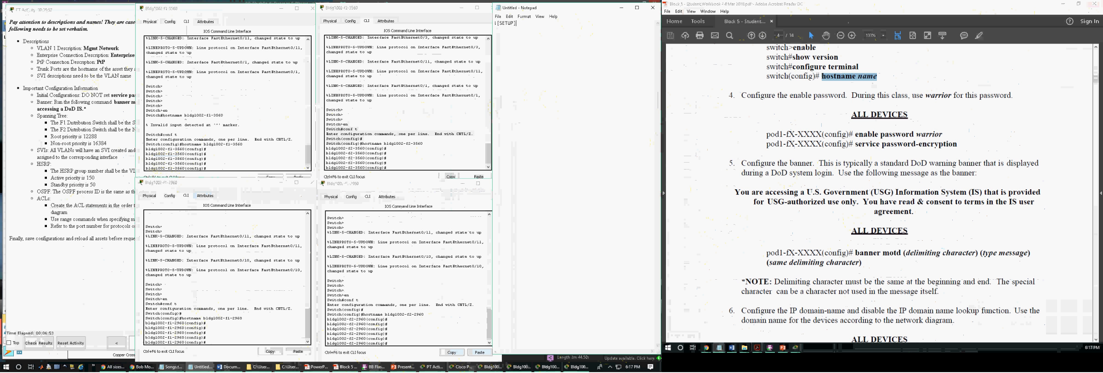
Complete the [SETUP] heading with a dashed line and start an enable password command below it.
type("--------------------- ")
type("enable")
type(" password")
Move the student workbook window over beside the notes and widen it so the Exercise 2 network diagram is uncovered.
left_click_drag(848, 4, 1, 60)
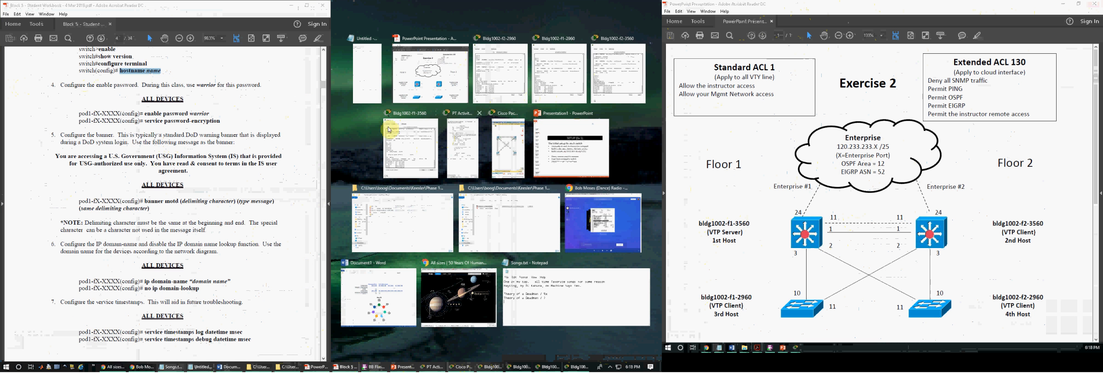
left_click_drag(194, 8, 147, 17)
scroll(146, 100, "up", 3)
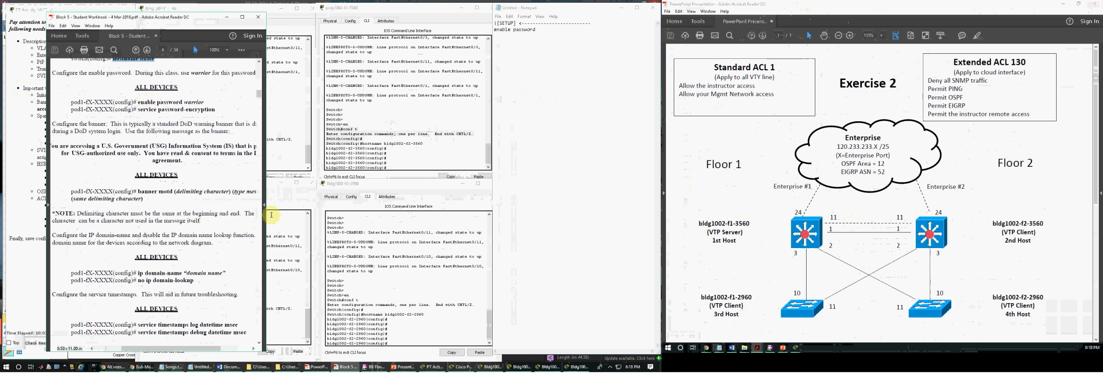
left_click_drag(267, 192, 318, 189)
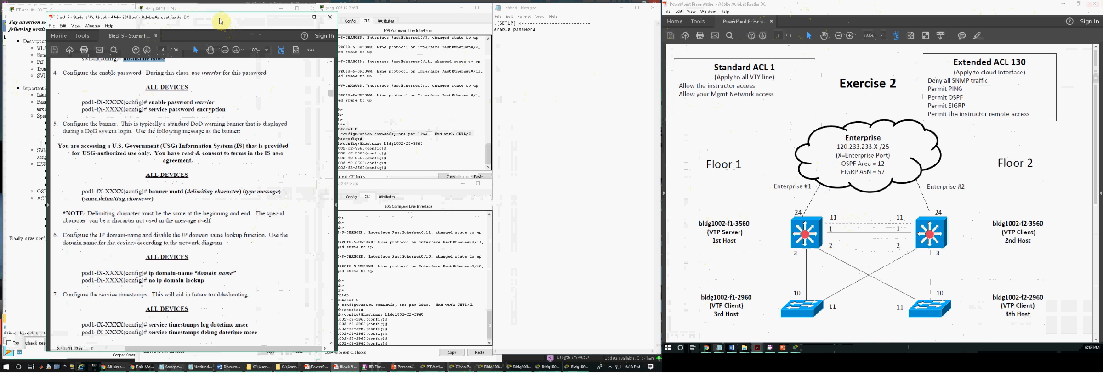
left_click_drag(197, 17, 164, 12)
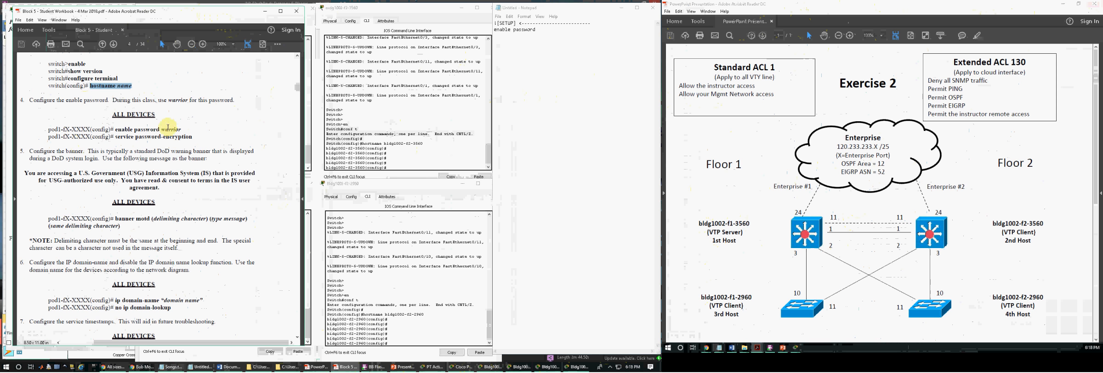
Complete the enable password command with the enable password given in the diagram's network information.
scroll(782, 189, "down", 10)
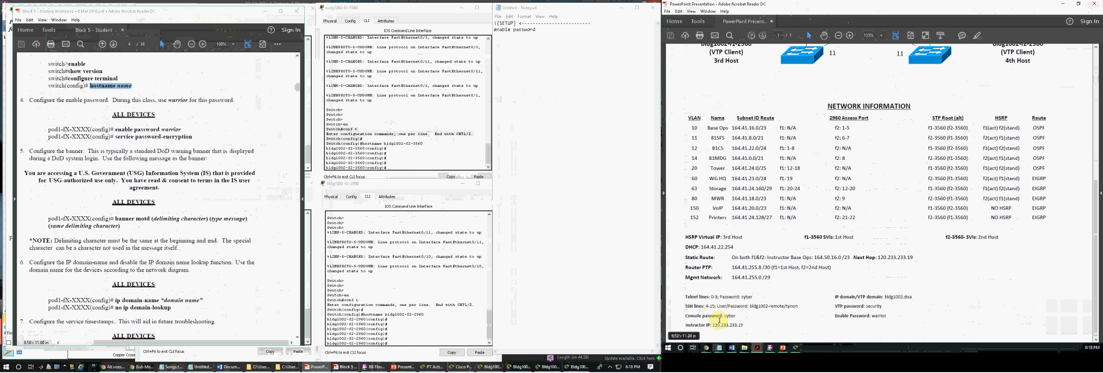
double_click(879, 316)
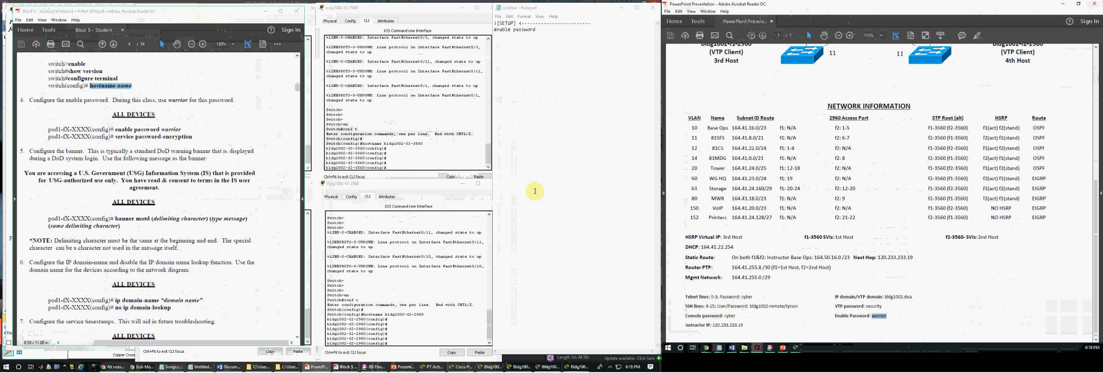
left_click(562, 32)
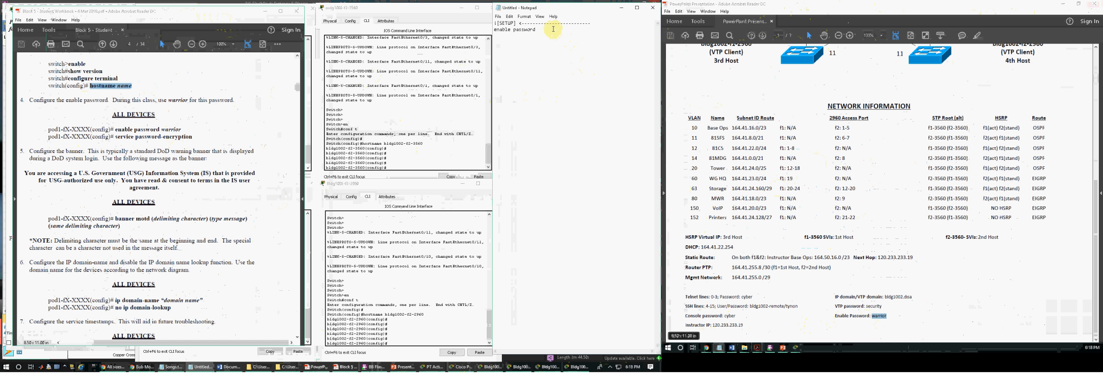
type("warrior")
Copy the banner motd command "You are now accessing a DoD IS." from the activity instructions onto its own line in the notes.
left_click_drag(204, 18, 317, 87)
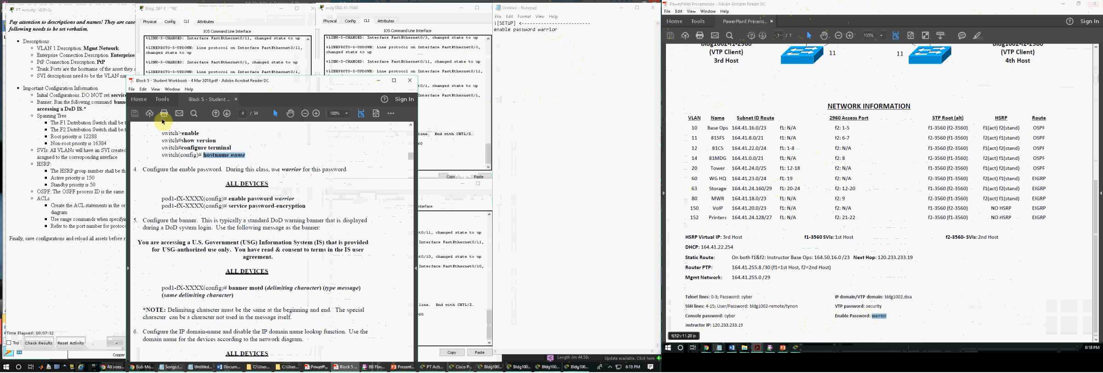
left_click(117, 97)
left_click_drag(113, 102, 88, 112)
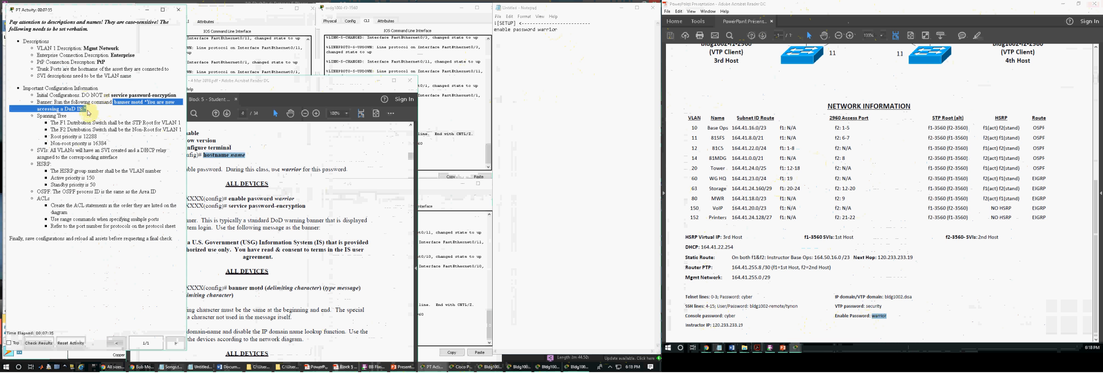
key("ctrl+c")
left_click(519, 46)
key("Return")
key("ctrl+v")
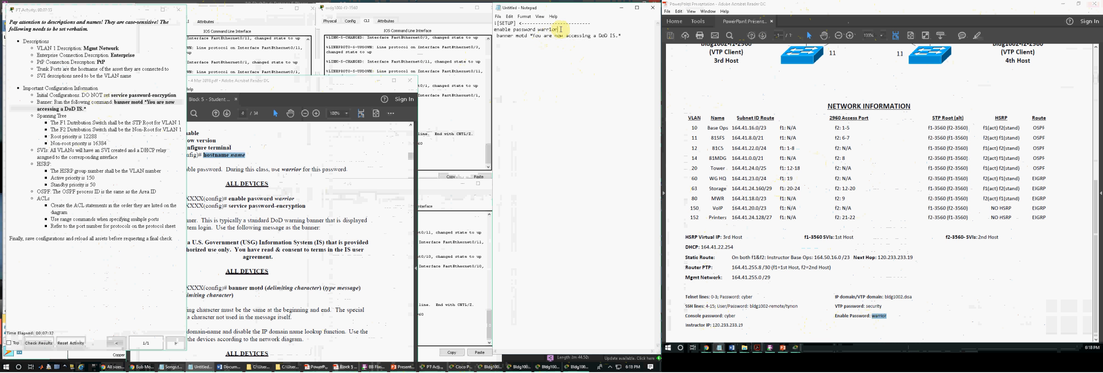
left_click(495, 36)
key("Delete")
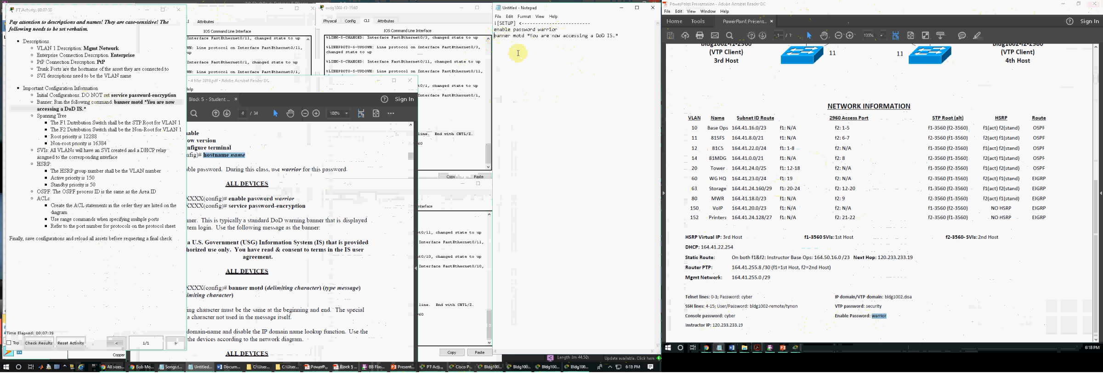
Add the command ip domain-name bldg1002.disa below the banner line, following workbook step 6 and the network information.
left_click(107, 124)
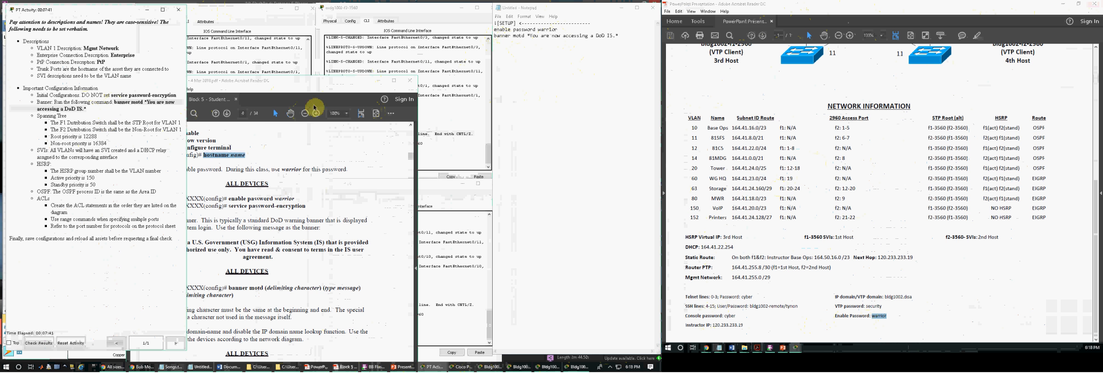
left_click(281, 192)
left_click_drag(285, 221, 300, 228)
left_click(310, 257)
scroll(294, 258, "down", 5)
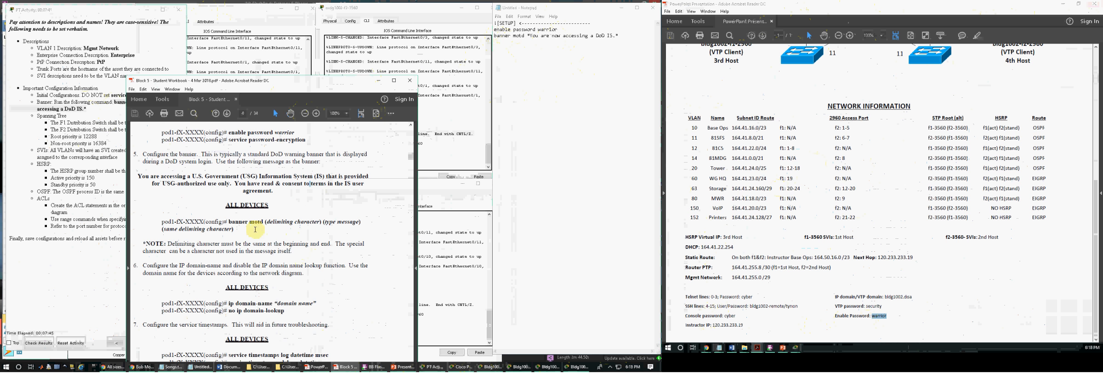
scroll(275, 263, "down", 1)
left_click(562, 118)
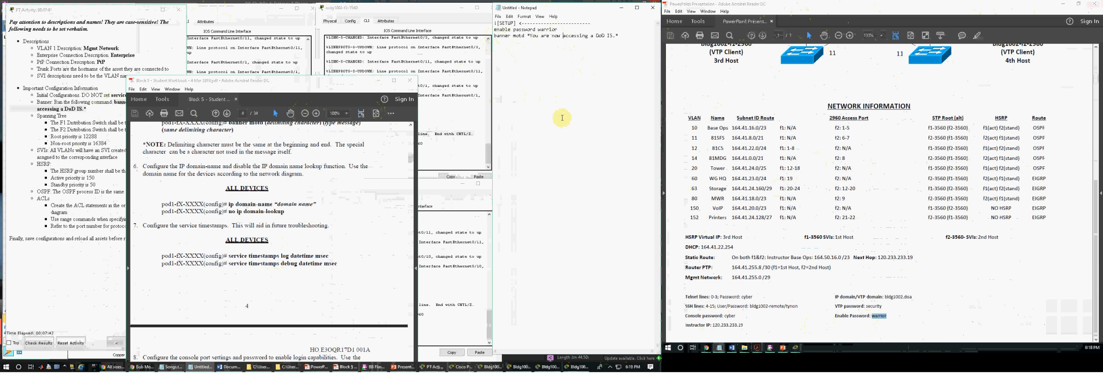
key("Return")
type("ip domain-name")
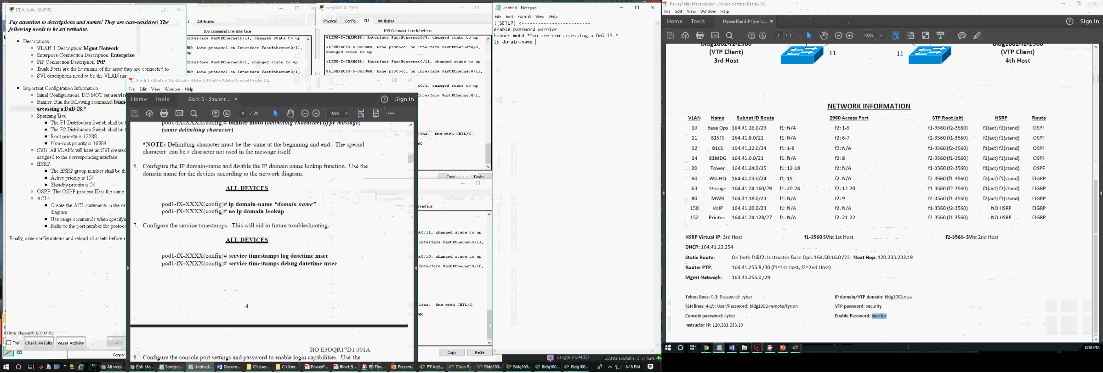
left_click_drag(920, 297, 886, 298)
left_click(540, 58)
type("e bldg1002.disa ")
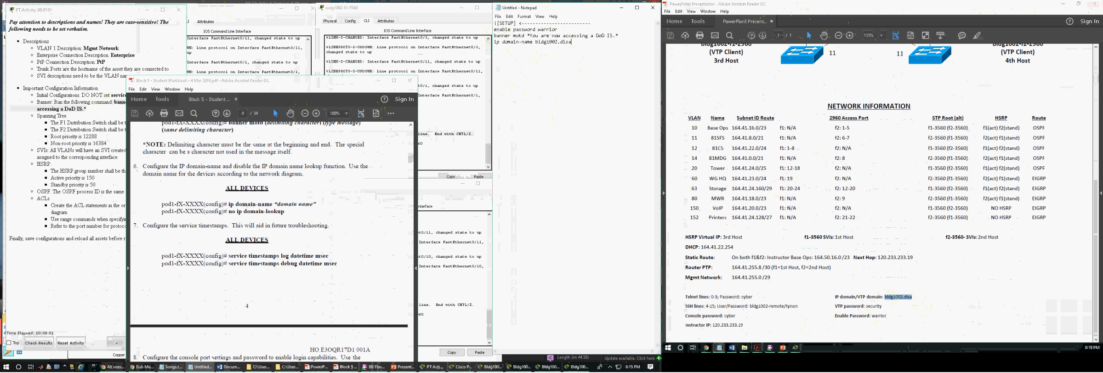
type("no ip")
Add the commands no ip domain-lookup and service time log date msec to the setup script.
type("time")
type(" log date")
type(" msec ")
type("sercie time")
type(" debu")
type("g date")
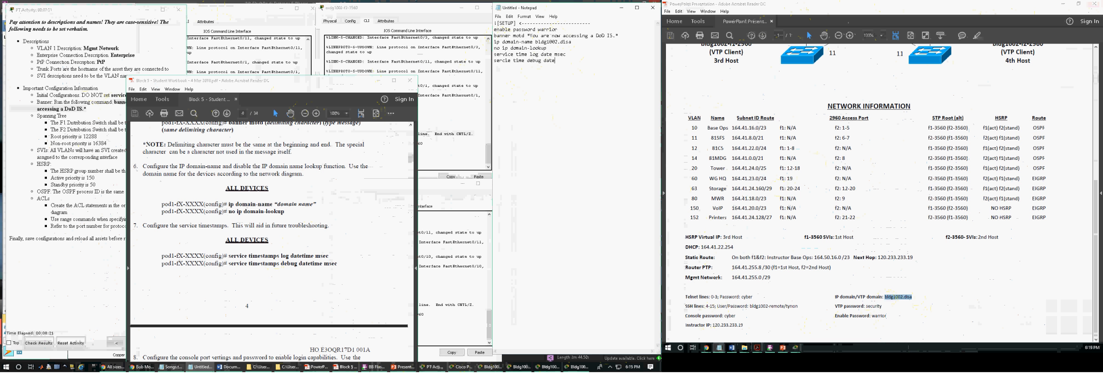
type(" mse")
Add the command service time debug date msec and correct the misspelled word service in it.
key("Up")
key("Right")
key("Right")
key("Right")
type("v")
key("Delete")
key("Delete")
key("Delete")
type("ice")
Start a line console 0 block, following workbook step 8, with the console password from the network information.
left_click(320, 183)
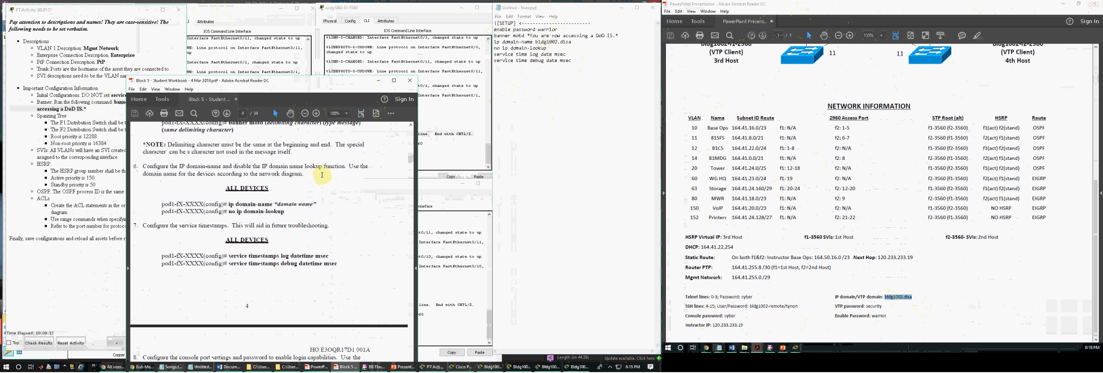
scroll(319, 183, "down", 3)
scroll(320, 186, "down", 7)
scroll(321, 191, "up", 6)
scroll(299, 200, "down", 5)
left_click(563, 112)
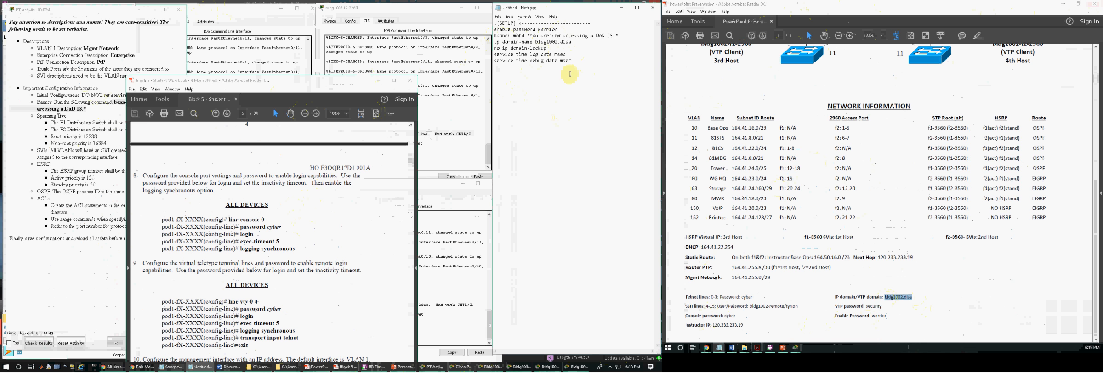
key("Return")
type("line console 0 ")
type("password")
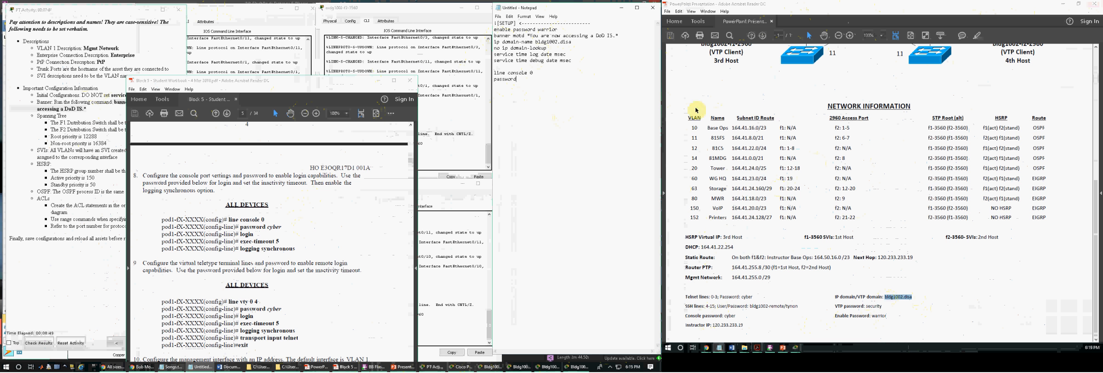
left_click(725, 316)
double_click(736, 316)
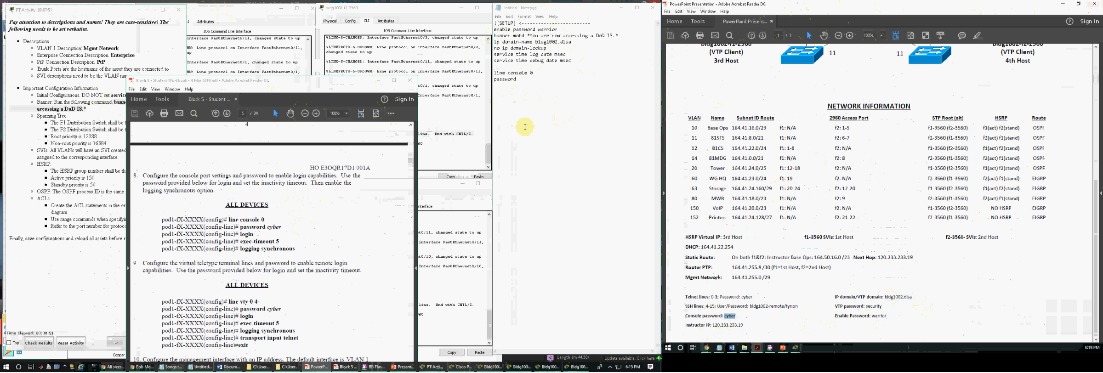
left_click(526, 80)
type("cyber ")
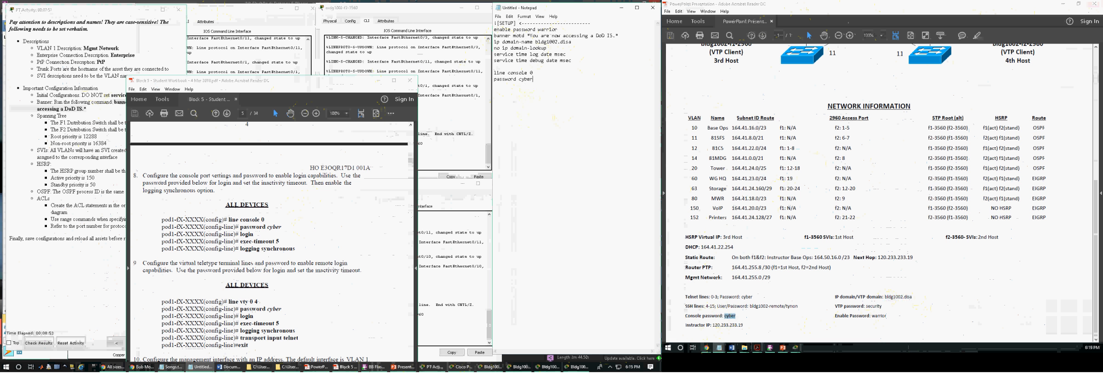
type("login")
Add login, exec 5 and logg synch to the line console 0 block.
key("Return")
type("exec 5")
key("Return")
type("logg synch")
Start a line vty 0 3 block with the Telnet line password, login and an exec 5 timeout.
type("line vty 0")
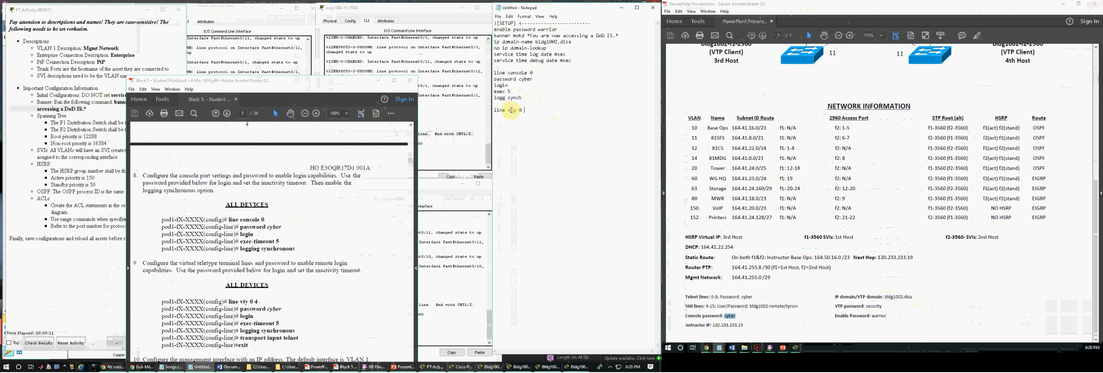
left_click_drag(525, 111, 506, 111)
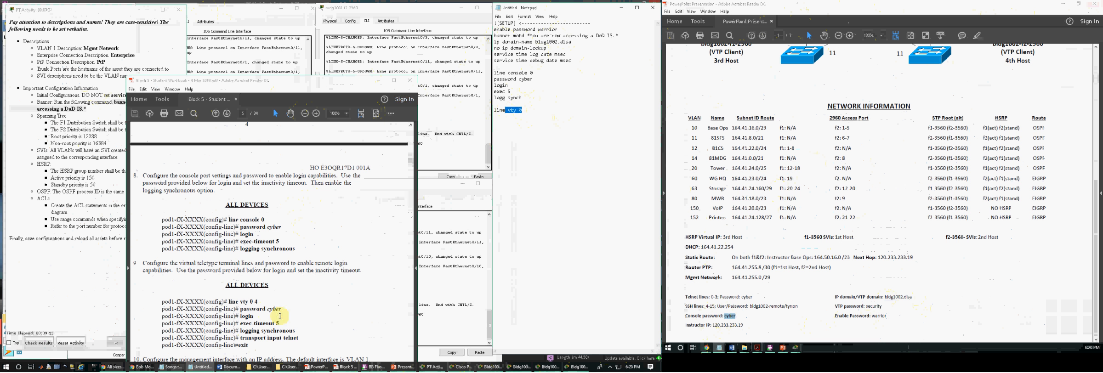
left_click(519, 111)
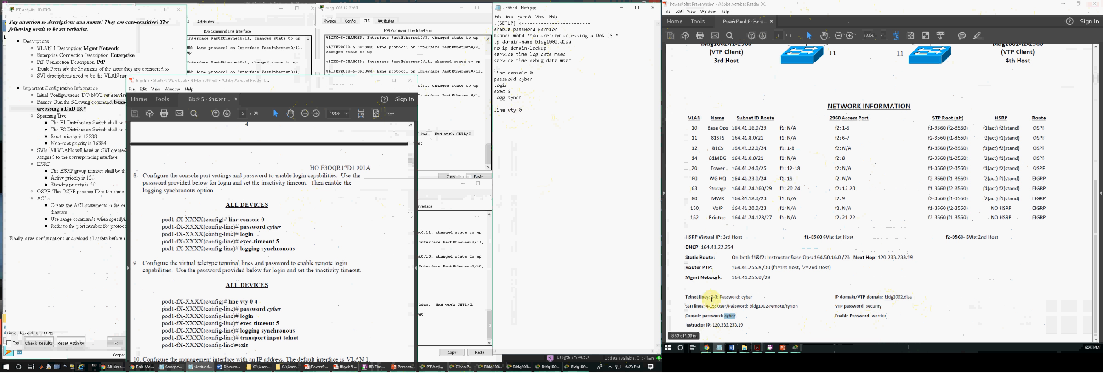
type("3 ")
type("passwor")
type("d cyber")
key("Return")
type("login")
type("exec")
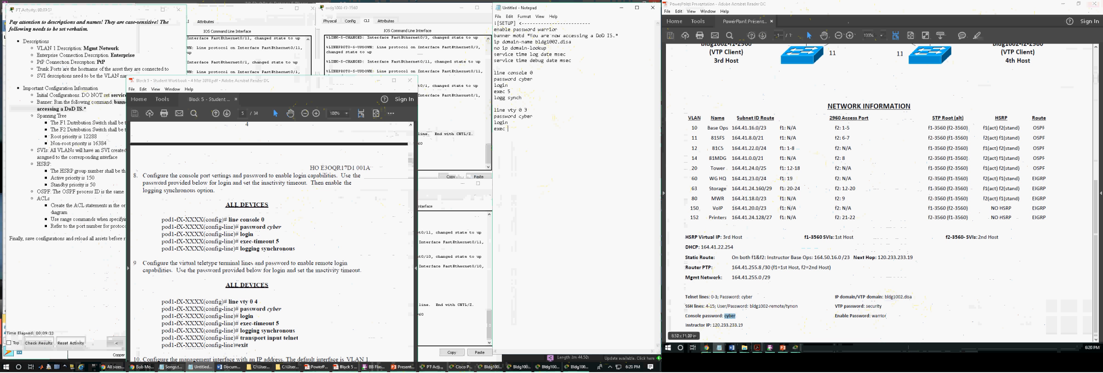
type("loggin")
type("g sh")
type("n")
type("ch")
Finish the line vty 0 3 block with logging synch, transport input telnet and exit.
key("Return")
type("transport input telnet ex")
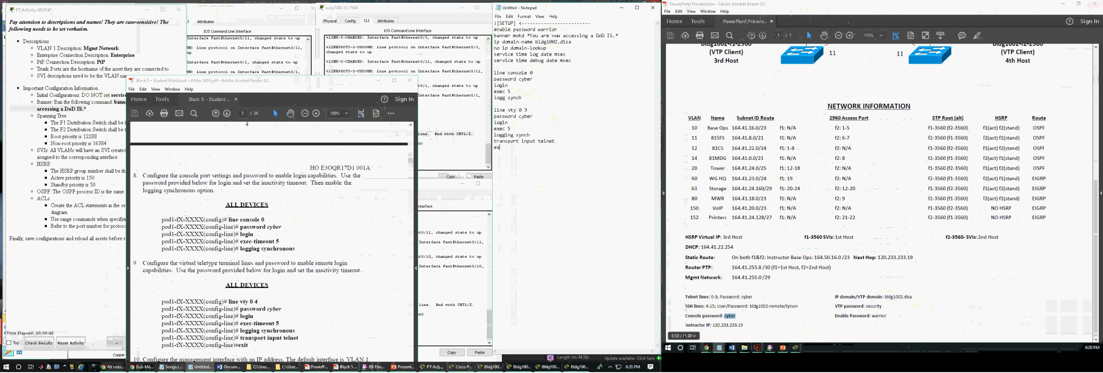
type("it")
Start a separate line vty 4 15 block below the exit line.
left_click_drag(527, 111, 494, 110)
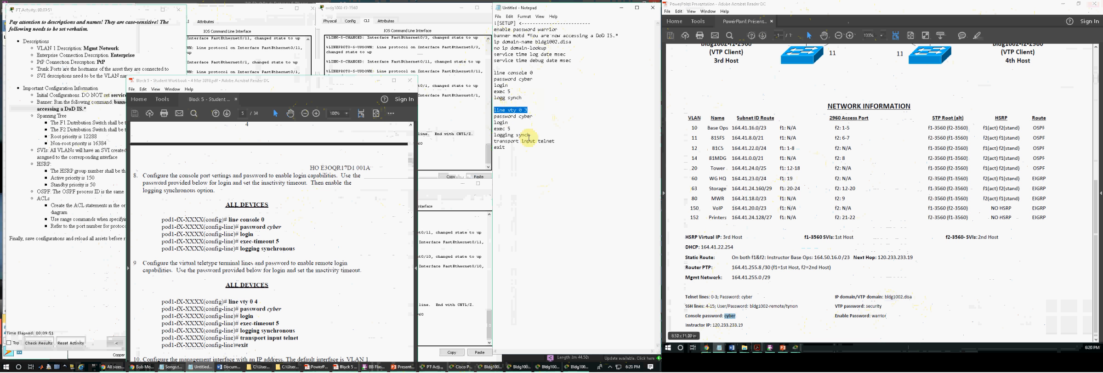
left_click_drag(493, 147, 512, 150)
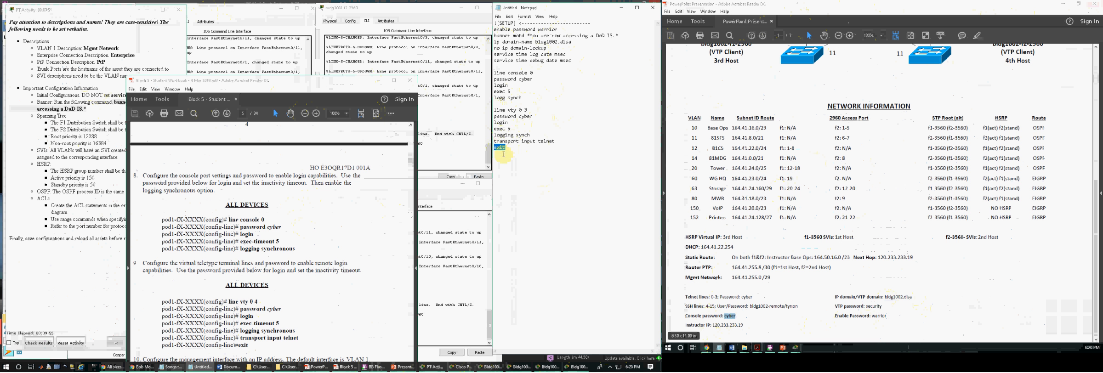
left_click(511, 156)
key("Return")
type("line vty 4 15")
Open Exercise XV – Secure Remote Access from the student workbook's table of contents.
left_click(322, 235)
left_click_drag(363, 82, 317, 9)
left_click_drag(250, 342, 251, 362)
scroll(287, 250, "up", 10)
scroll(287, 251, "up", 15)
scroll(288, 247, "up", 5)
left_click_drag(190, 360, 159, 360)
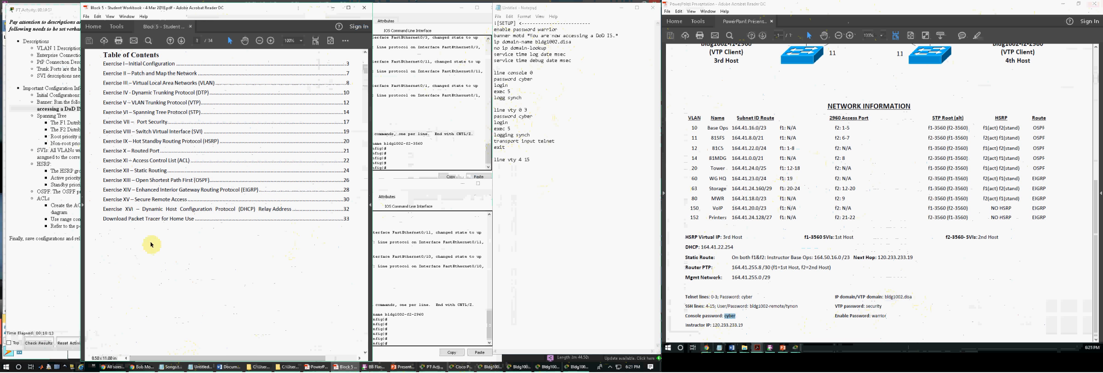
left_click(156, 201)
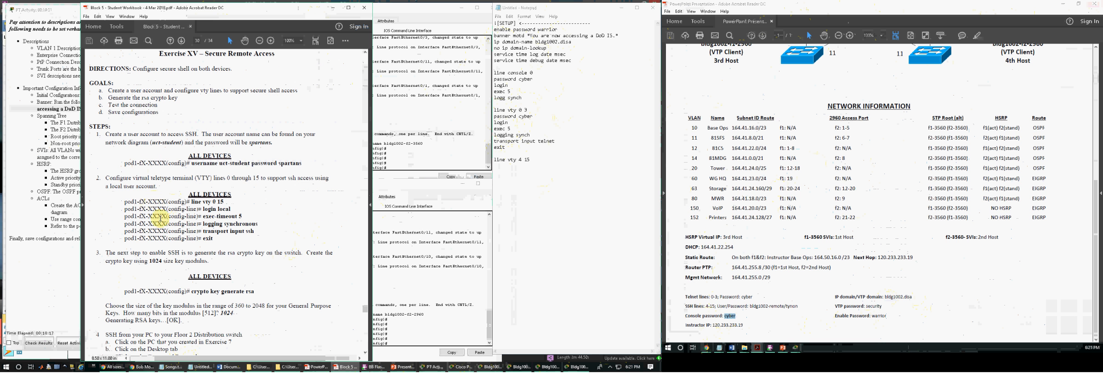
Add a username line for bldg1002-remote with the SSH account password from the network diagram, directly above line vty 4 15.
left_click_drag(192, 201, 224, 202)
left_click(506, 184)
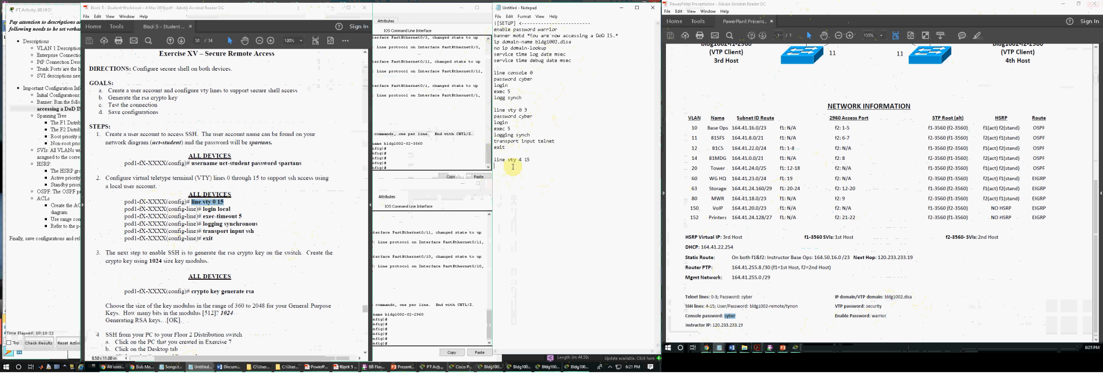
key("Up")
key("Return")
left_click_drag(193, 164, 249, 163)
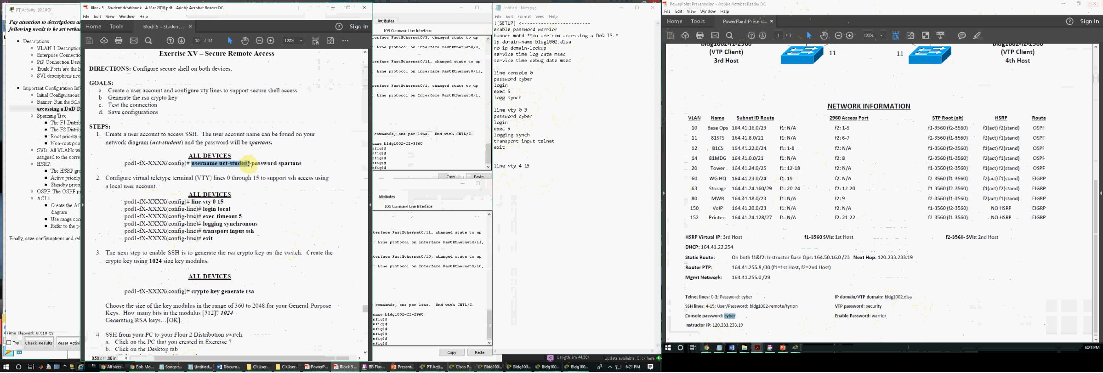
left_click(510, 160)
type("username")
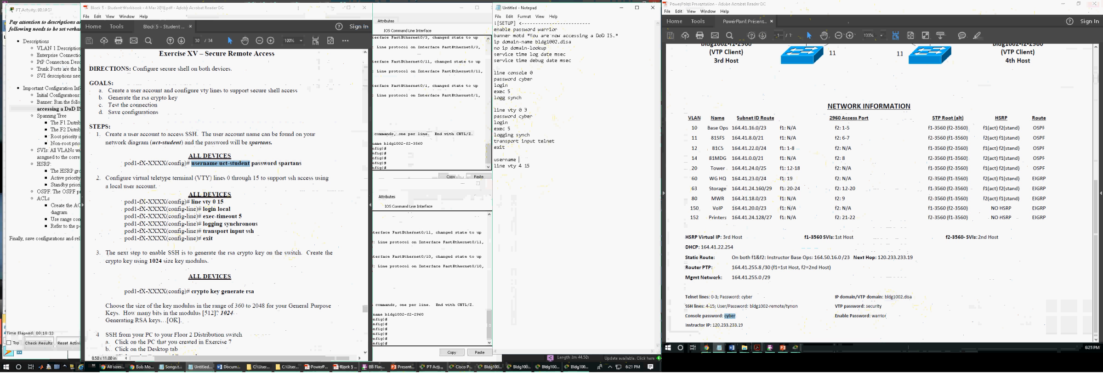
left_click_drag(785, 307, 781, 297)
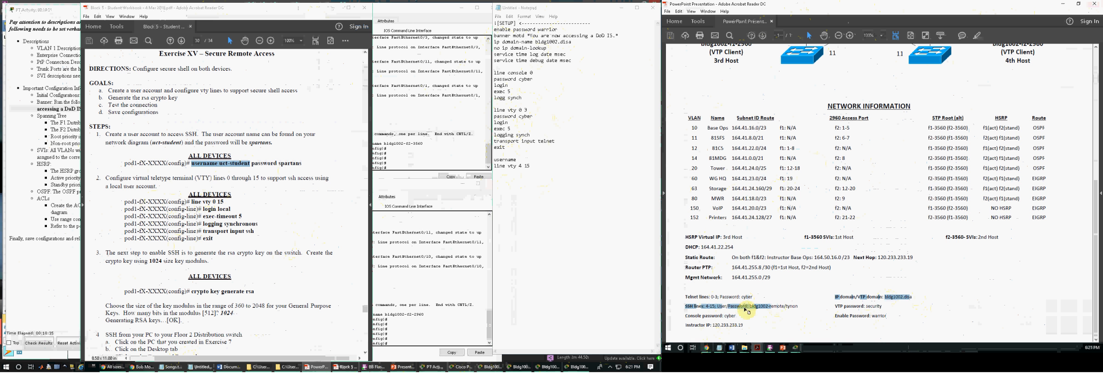
left_click(511, 161)
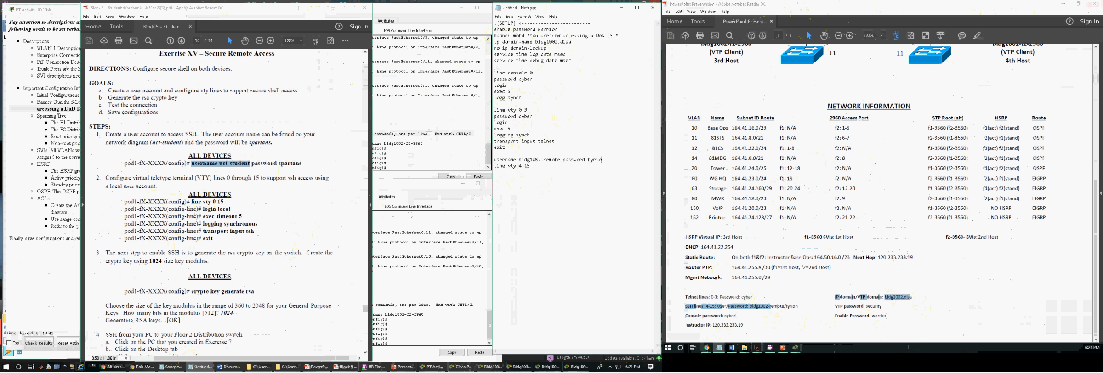
Complete the line vty 4 15 block with login local, exec 5, logging synch, transport input ssh and exit.
left_click(511, 171)
type("login")
type("ing sy")
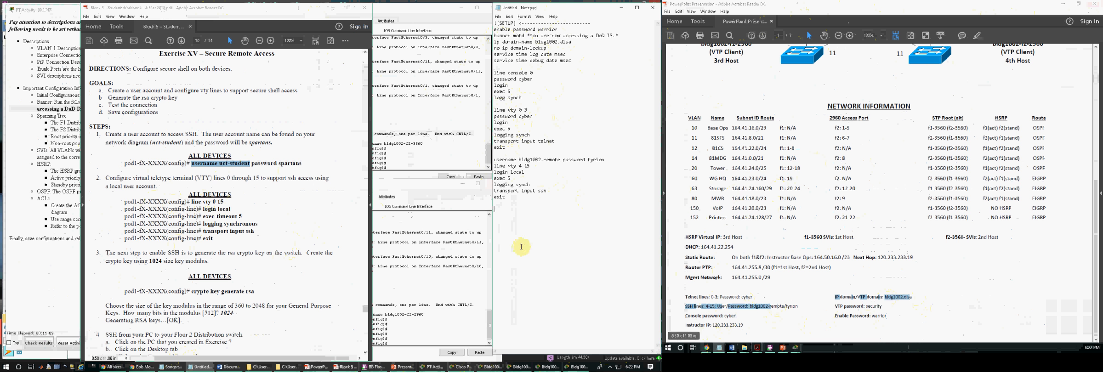
Add the RSA key generation command with a 1024 modulus below the line vty 4 15 block.
left_click(259, 224)
scroll(260, 245, "down", 1)
left_click(534, 217)
left_click(525, 202)
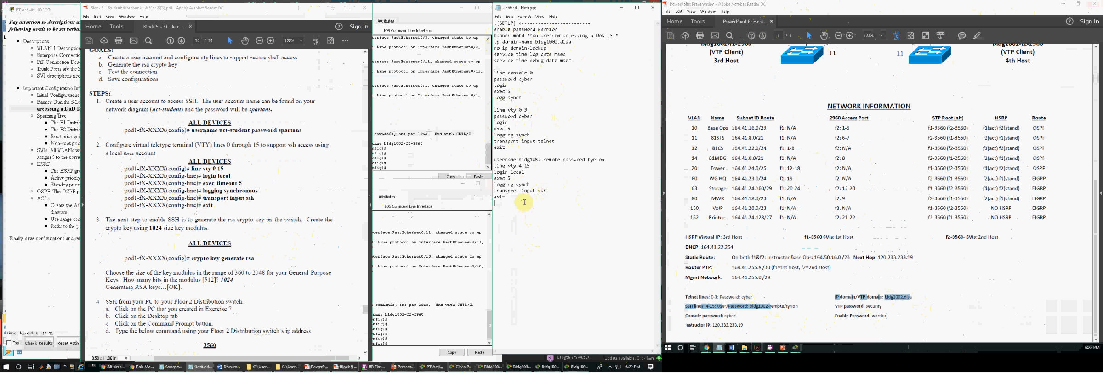
key("Return")
type("1024")
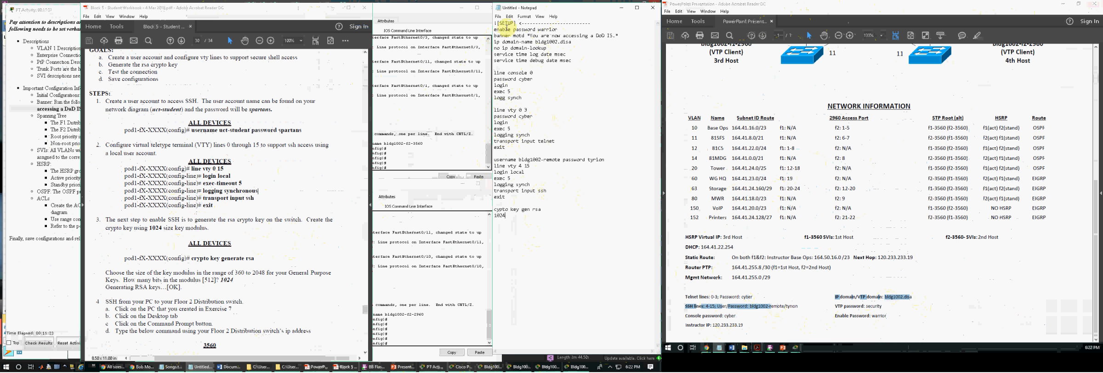
left_click(307, 23)
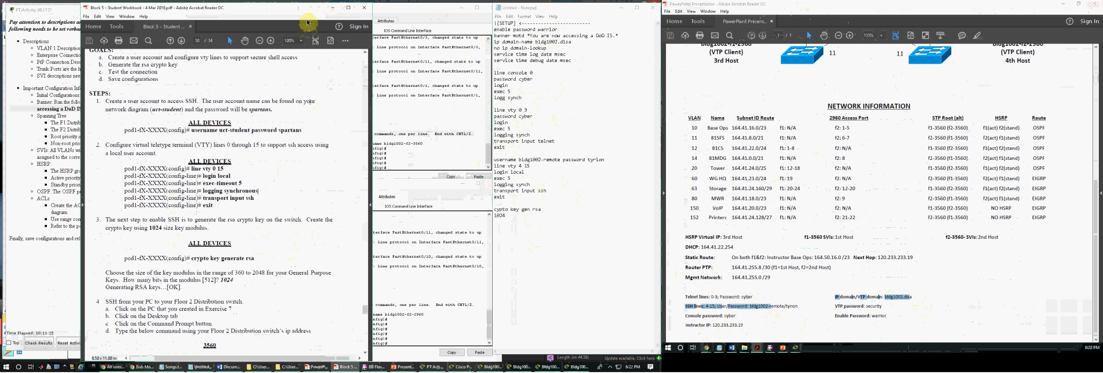
left_click_drag(543, 210, 503, 216)
left_click(506, 223)
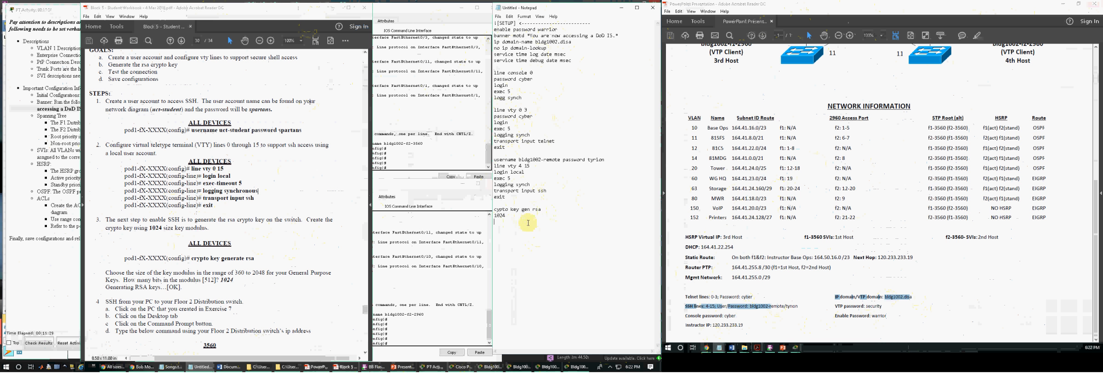
Check the SSH block of the script against the steps of Exercise XV – Secure Remote Access in the workbook.
mouse_move(304, 14)
left_mouse_down()
mouse_move(289, 30)
mouse_move(308, 24)
left_mouse_up()
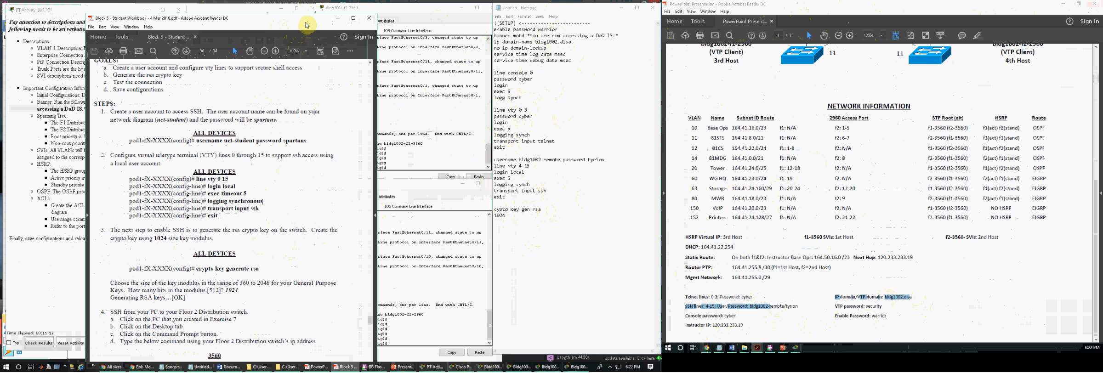
left_click_drag(307, 25, 299, 12)
scroll(183, 274, "down", 5)
scroll(184, 274, "up", 5)
left_click_drag(505, 216, 494, 159)
scroll(243, 219, "up", 1)
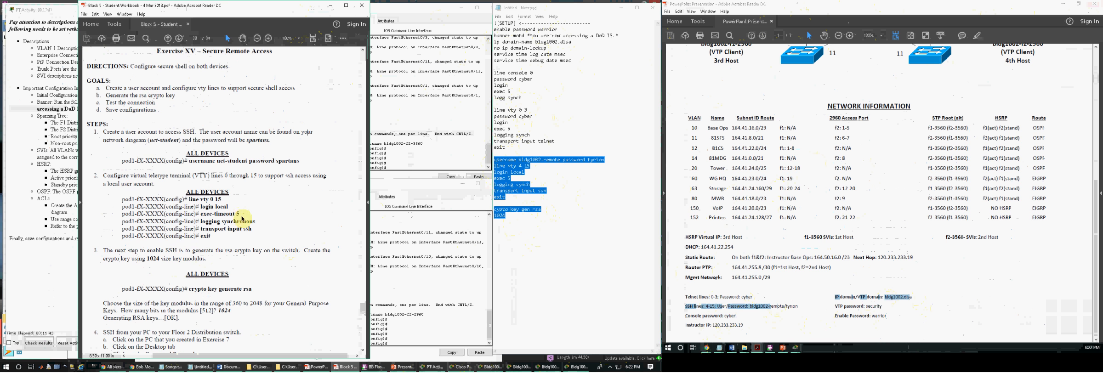
scroll(242, 219, "up", 7)
left_click_drag(185, 169, 198, 168)
scroll(230, 251, "down", 3)
scroll(230, 252, "down", 17)
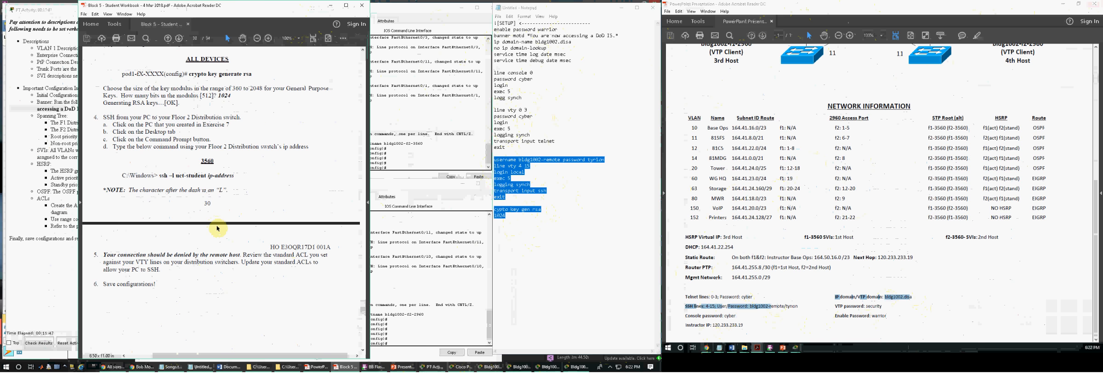
scroll(218, 228, "up", 7)
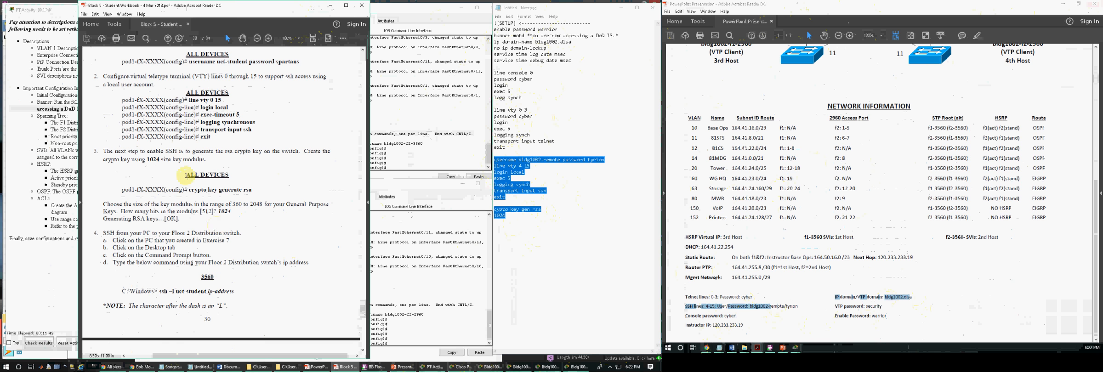
left_click_drag(186, 92, 229, 92)
scroll(215, 180, "up", 8)
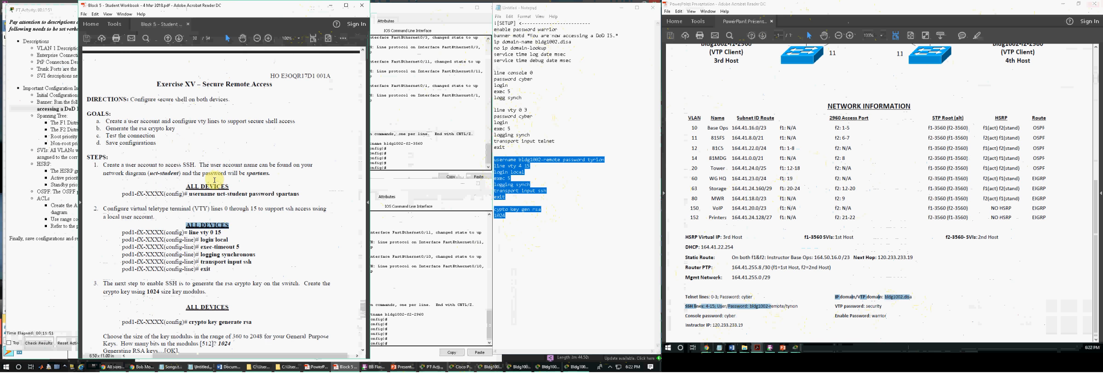
scroll(276, 239, "up", 15)
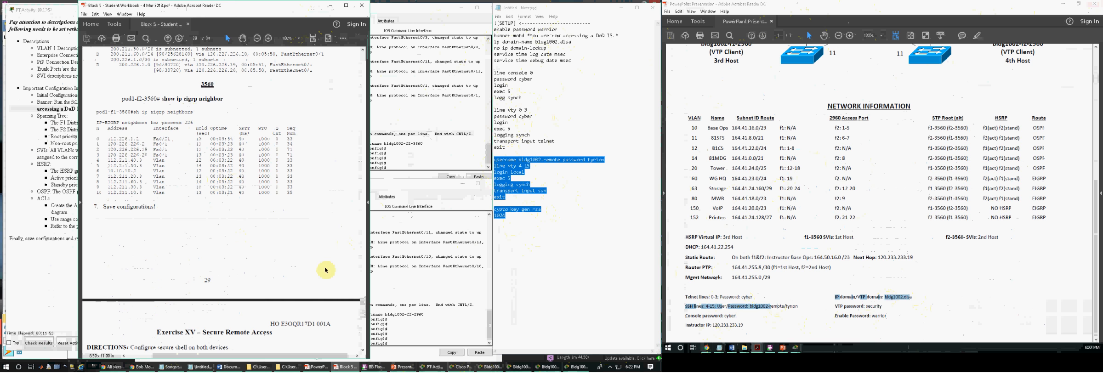
Return to Exercise I – Initial Configuration and compare its steps up to the terminal line settings with the script.
left_click_drag(364, 317, 362, 103)
scroll(211, 260, "up", 20)
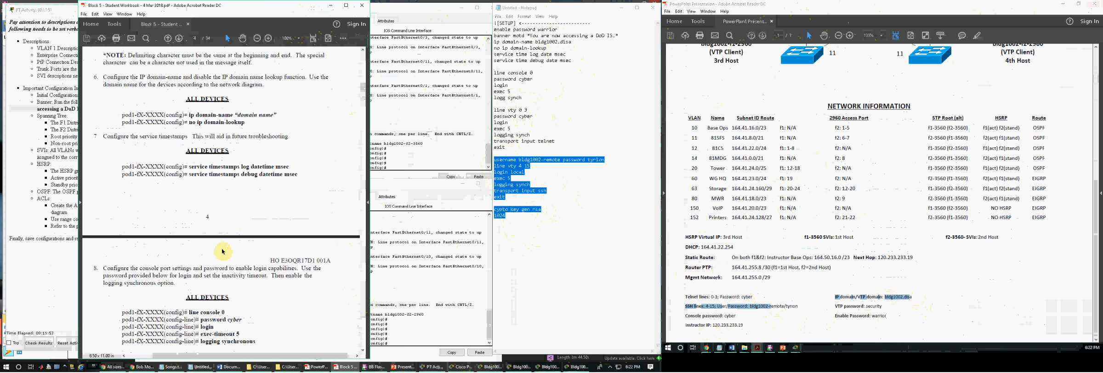
scroll(222, 251, "up", 10)
scroll(224, 251, "up", 20)
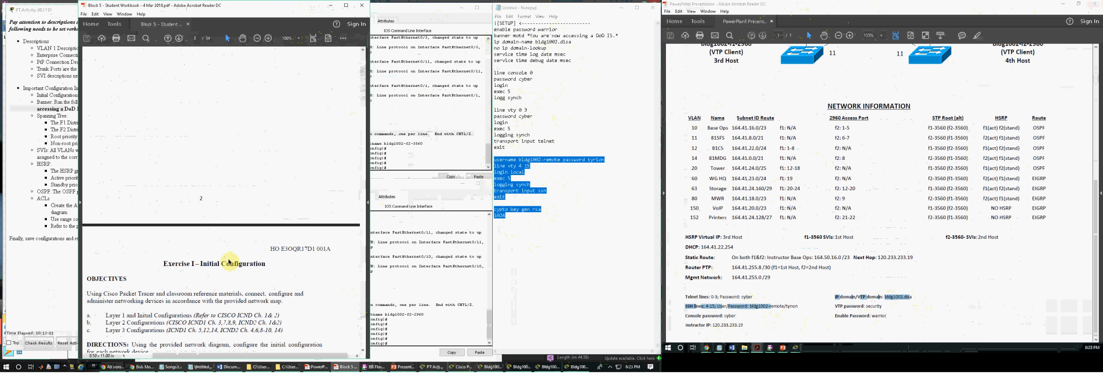
scroll(223, 254, "down", 7)
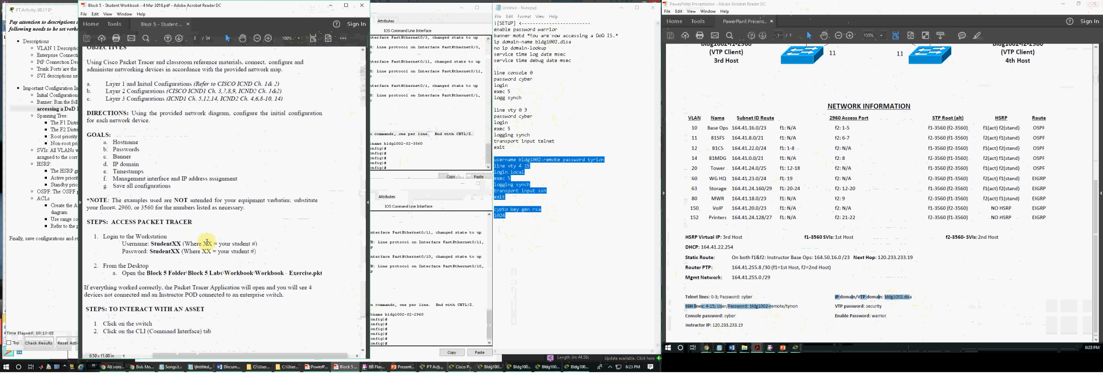
scroll(235, 262, "down", 18)
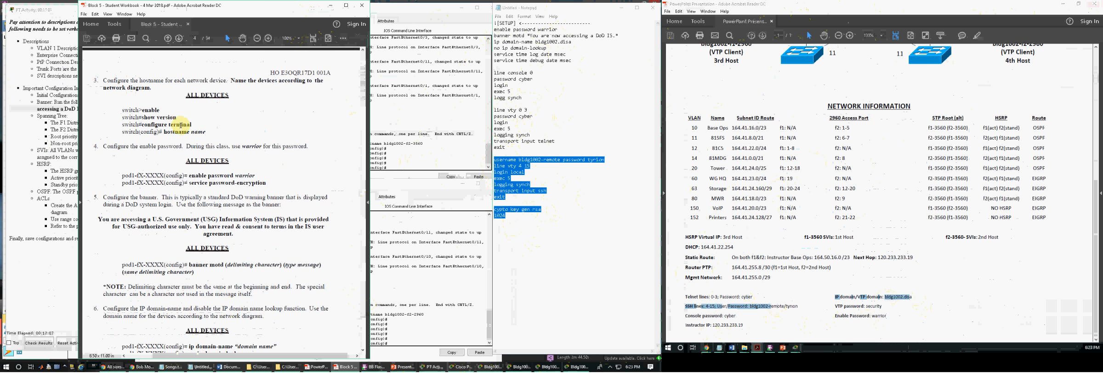
left_click_drag(206, 176, 266, 184)
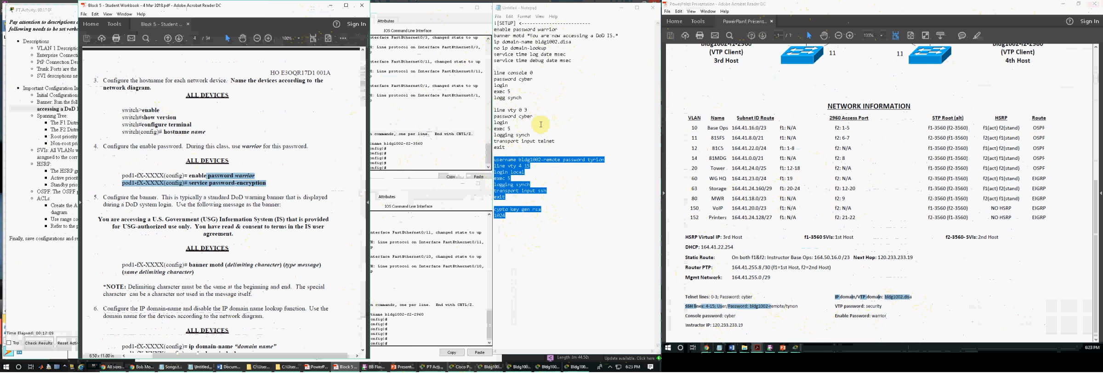
left_click_drag(494, 30, 563, 60)
left_click(559, 91)
scroll(223, 245, "down", 10)
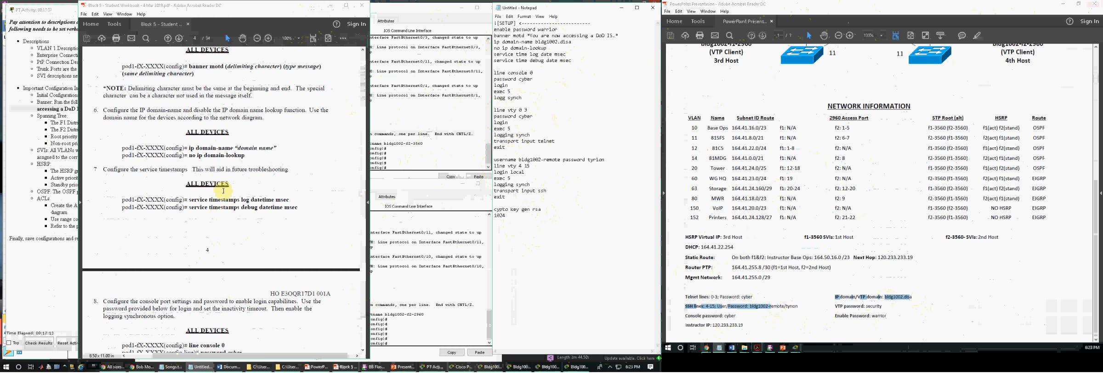
scroll(224, 199, "down", 10)
scroll(222, 243, "down", 4)
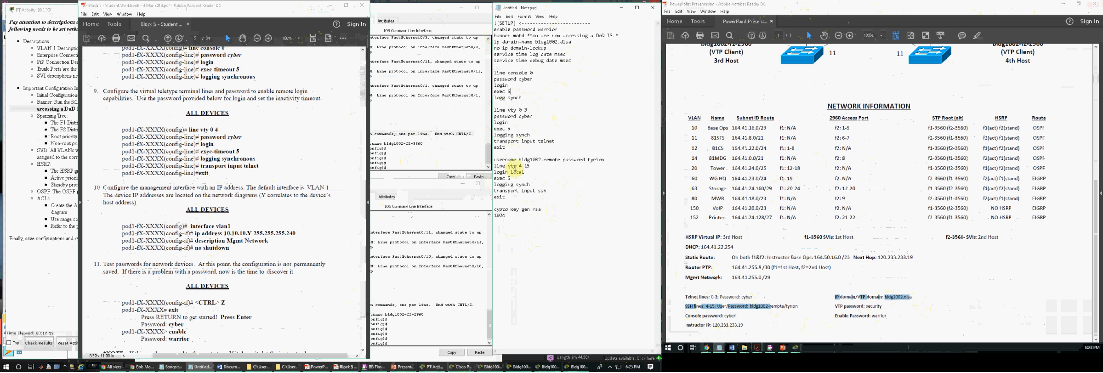
left_click_drag(507, 160, 519, 214)
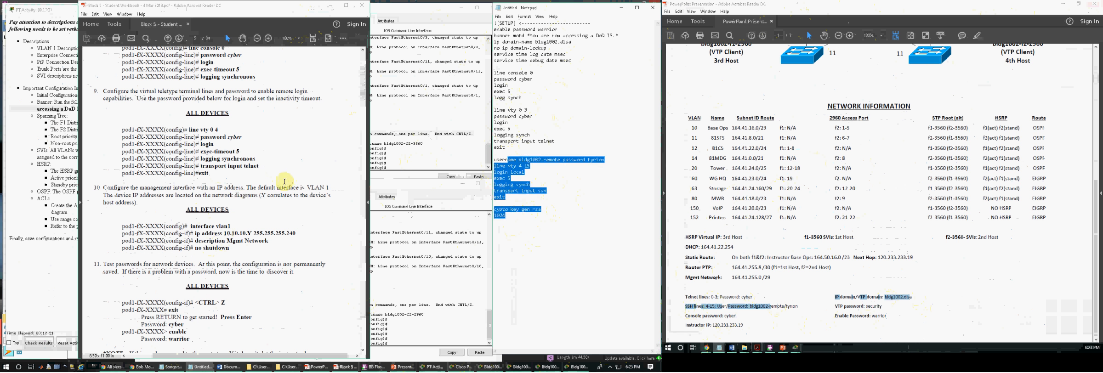
Add a commented heading "![VLAN - Management Network] <----------------------" below the setup script for the management interface commands.
left_click_drag(190, 226, 232, 248)
left_click(546, 239)
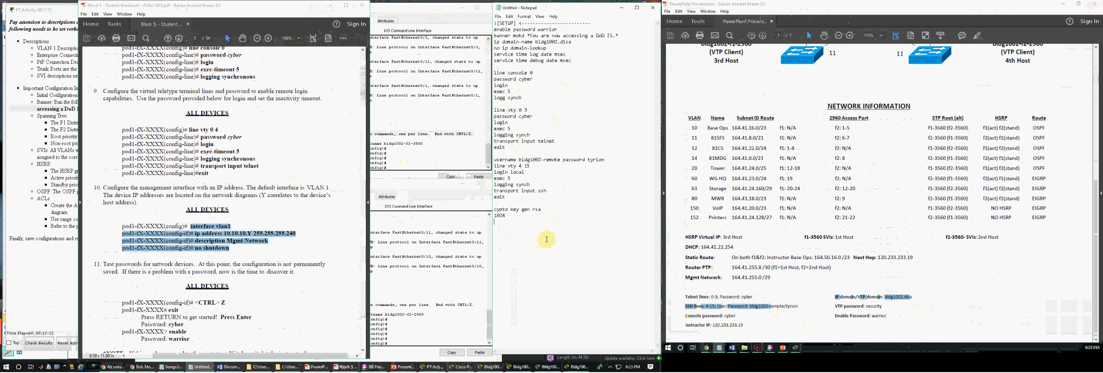
key("Return")
key("Return")
type("![VLAN - Management")
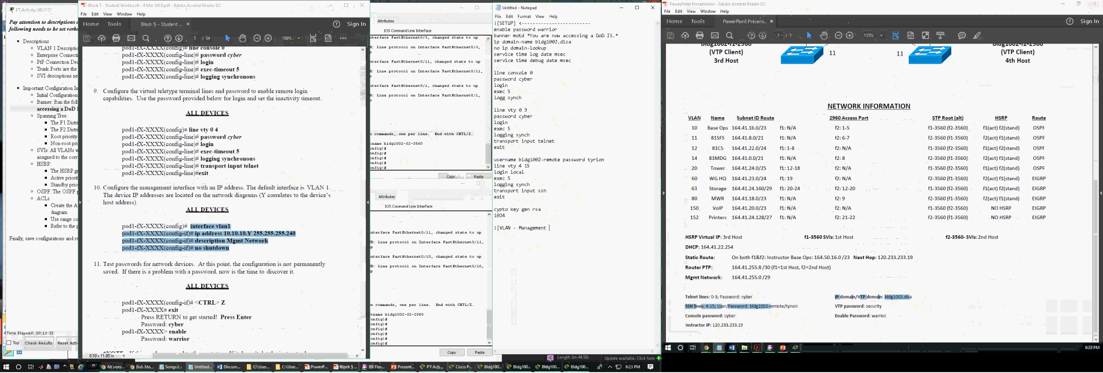
type("Network] <----------------------")
left_click(224, 184)
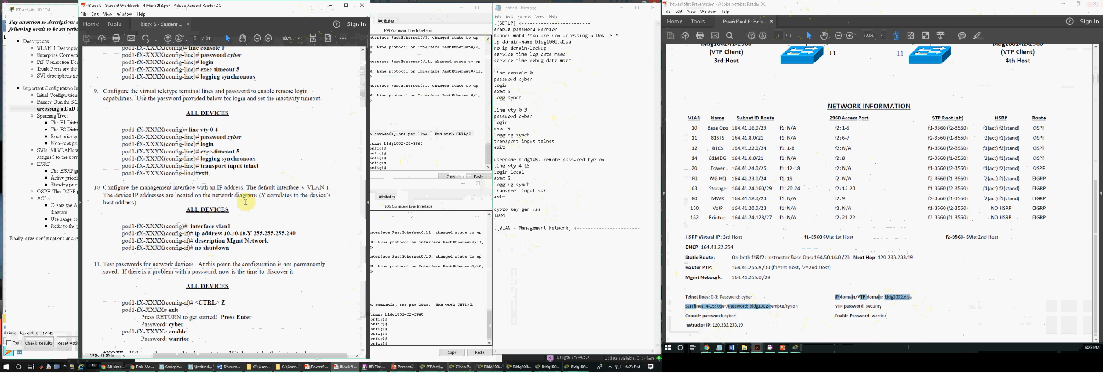
left_click(509, 253)
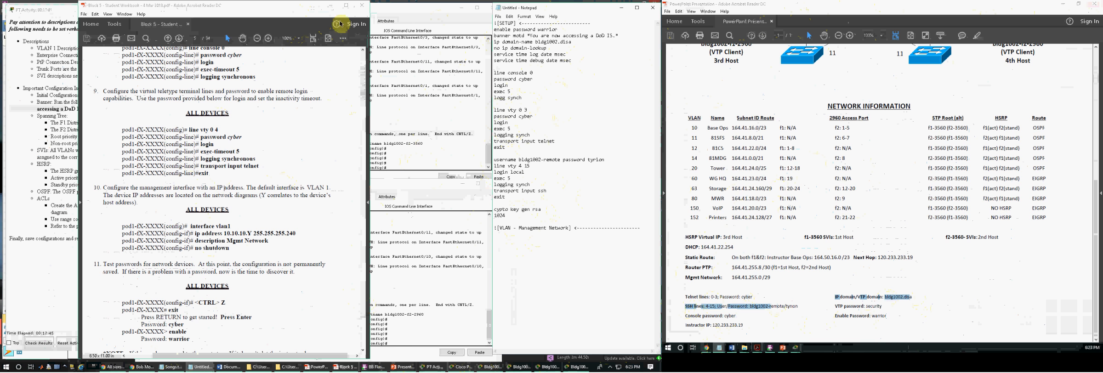
Bring the four Packet Tracer switch consoles into view and enter blank lines at their configuration prompts.
left_click(331, 5)
left_click(266, 129)
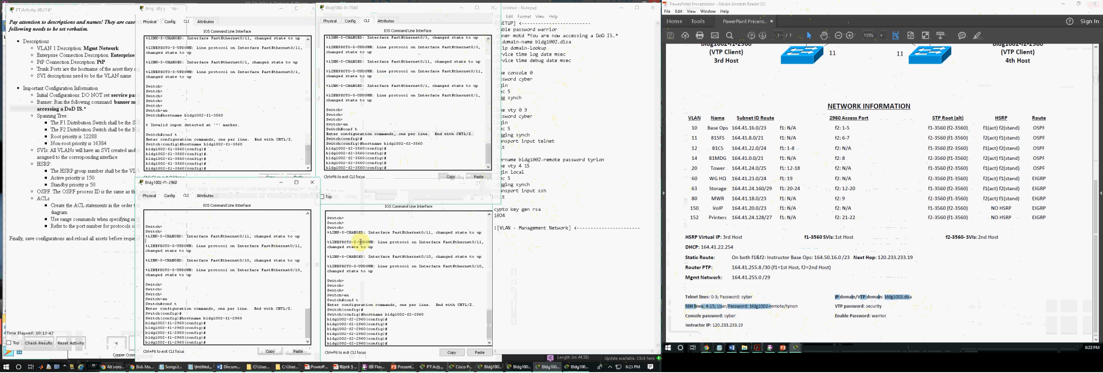
key("Return")
key("Return")
left_click(353, 151)
key("Return")
key("Return")
left_click(281, 250)
key("Return")
key("Return")
left_click(372, 254)
key("Return")
key("Return")
Copy the setup script in Notepad from the enable password line through the 1024 line.
left_click(590, 197)
left_click(528, 85)
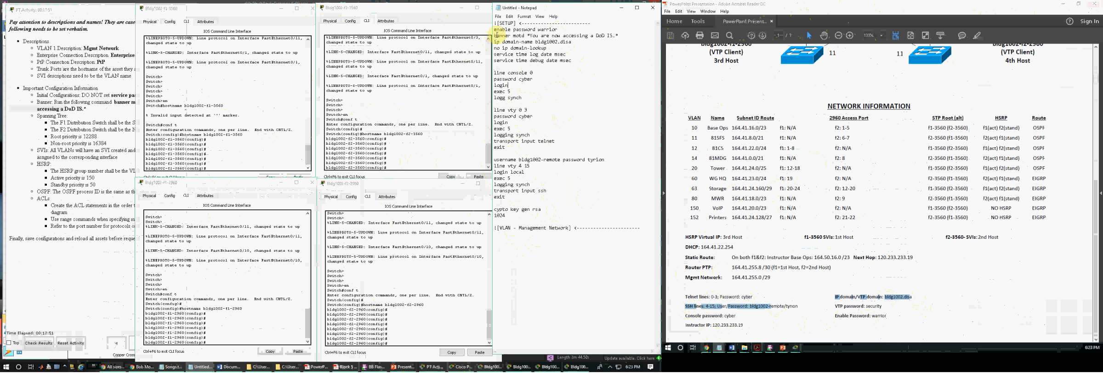
left_click_drag(495, 29, 510, 215)
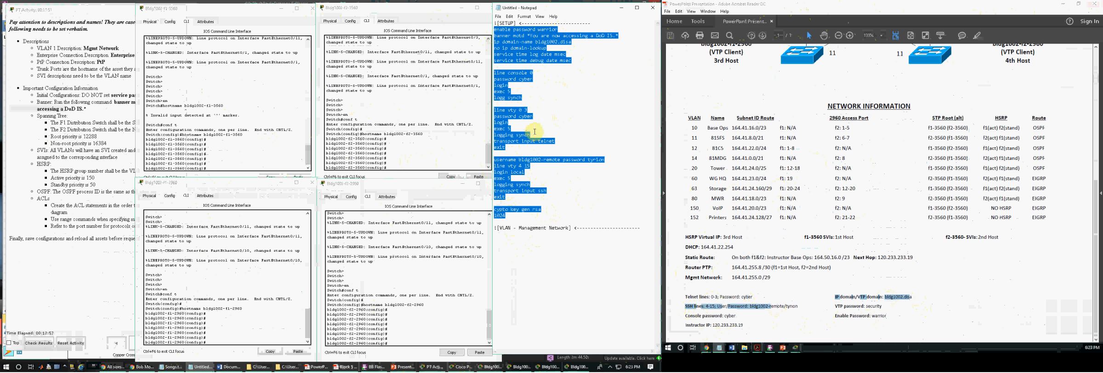
Enter more blank lines in each of the four switch consoles, starting with Bldg1002-F1-3560, to get clean configuration prompts.
left_click(216, 112)
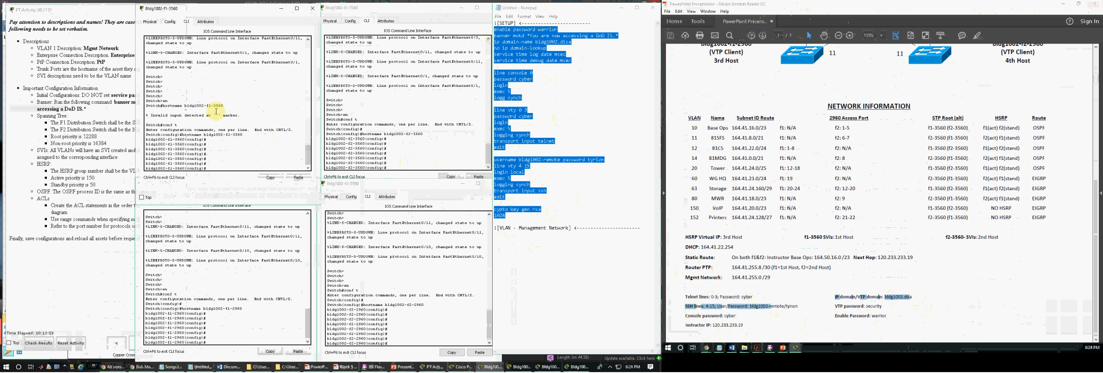
key("Return")
key("Return")
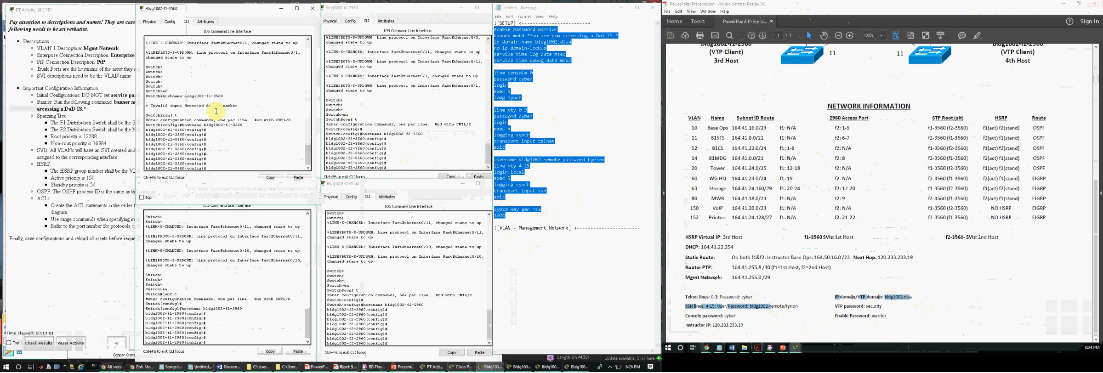
key("Return")
key("Return")
key("Return")
left_click(370, 157)
key("Return")
left_click(276, 255)
key("Return")
left_click(389, 286)
key("Return")
Paste the copied setup script, including its line and user passwords, at the Bldg1002-F1-3560 configuration prompt.
left_click(225, 153)
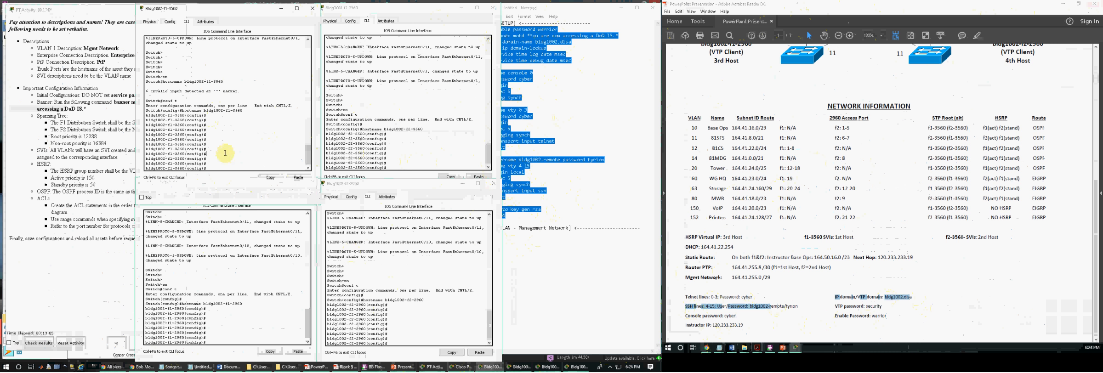
key("ctrl+v")
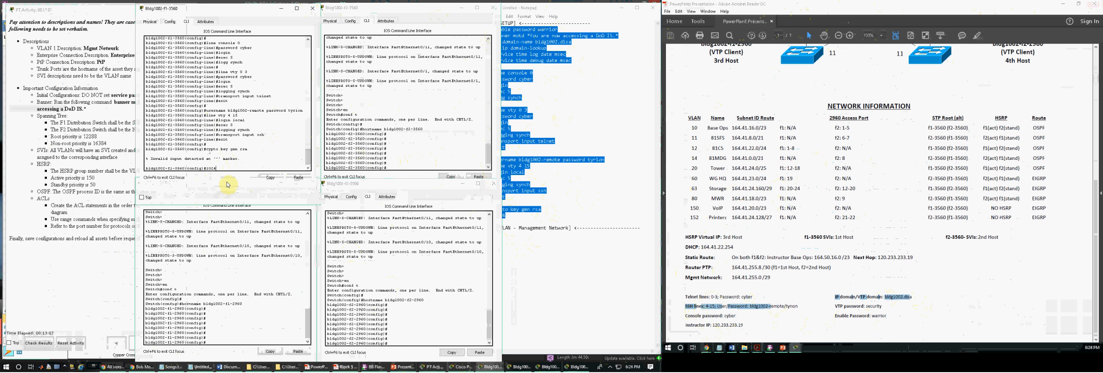
Correct the misspelled RSA key generation command in the Notepad script so that it reads crypto key gen rsa.
scroll(215, 152, "up", 6)
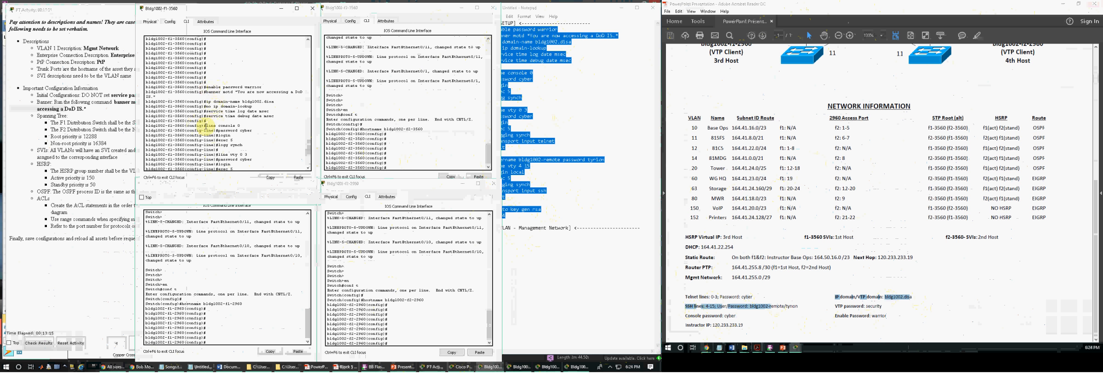
scroll(222, 132, "down", 4)
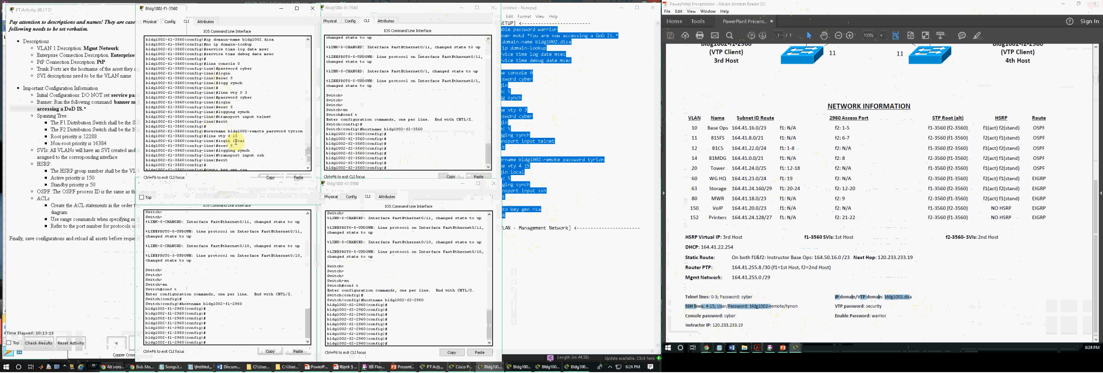
scroll(236, 142, "down", 2)
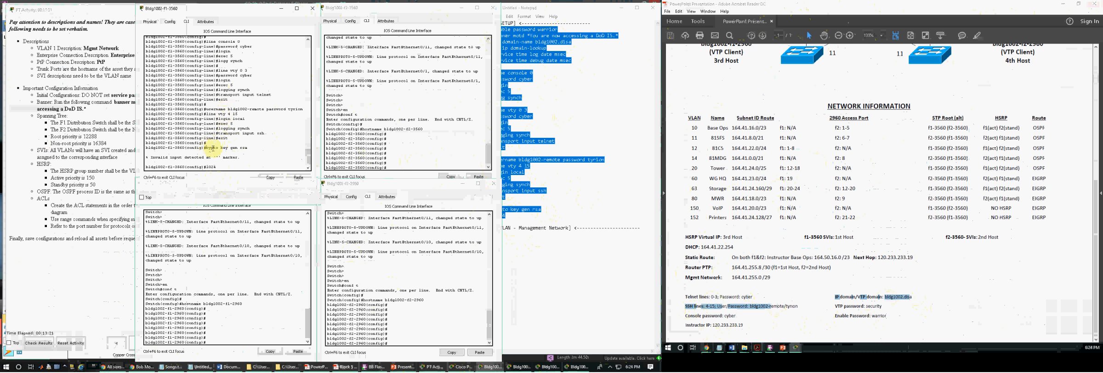
left_click(507, 221)
left_click(495, 211)
type("r")
key("BackSpace")
key("Right")
type("r")
Enter blank lines in the Bldg1002-F1-3560 console, and select the corrected Notepad script for copying from the [SETUP] heading through the 1024 line.
left_click(279, 165)
key("Return")
key("Return")
key("Return")
left_click(602, 167)
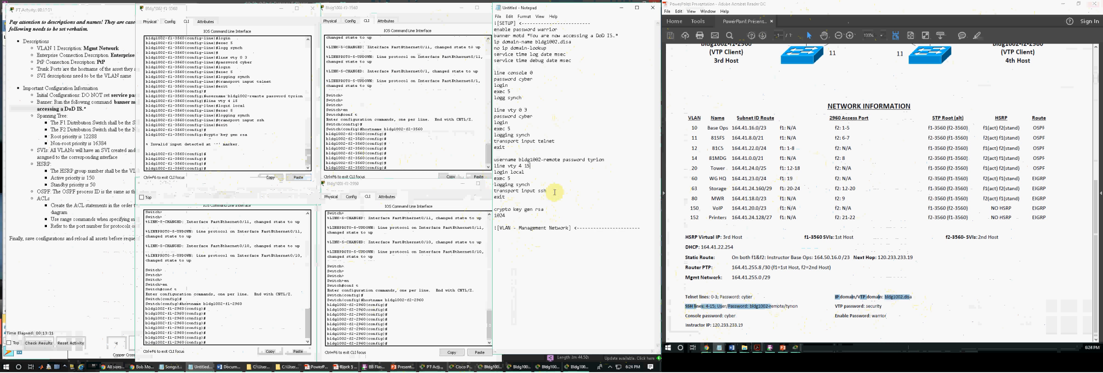
left_click_drag(506, 216, 481, 4)
key("ctrl+c")
left_click_drag(484, 30, 486, 21)
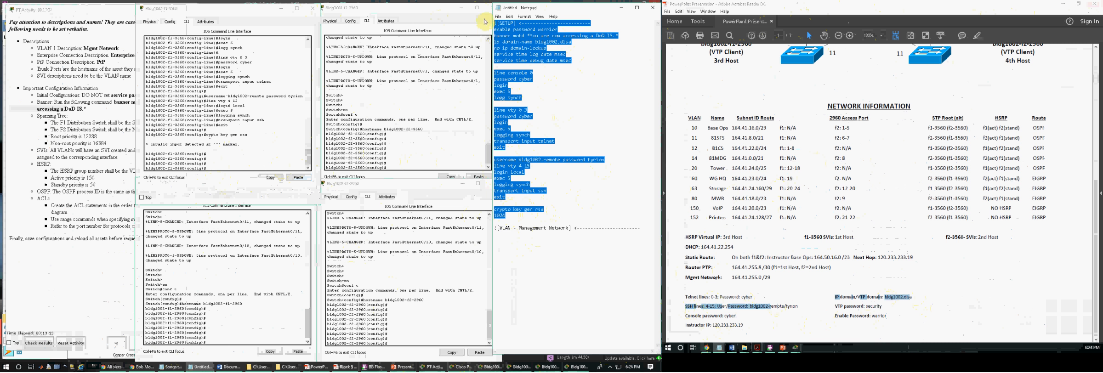
Paste the corrected setup script, including its line and user passwords, into the Bldg1002-F1-3560 console and accept the 1024-bit RSA key modulus.
left_click(238, 161)
key("Return")
key("Return")
key("Return")
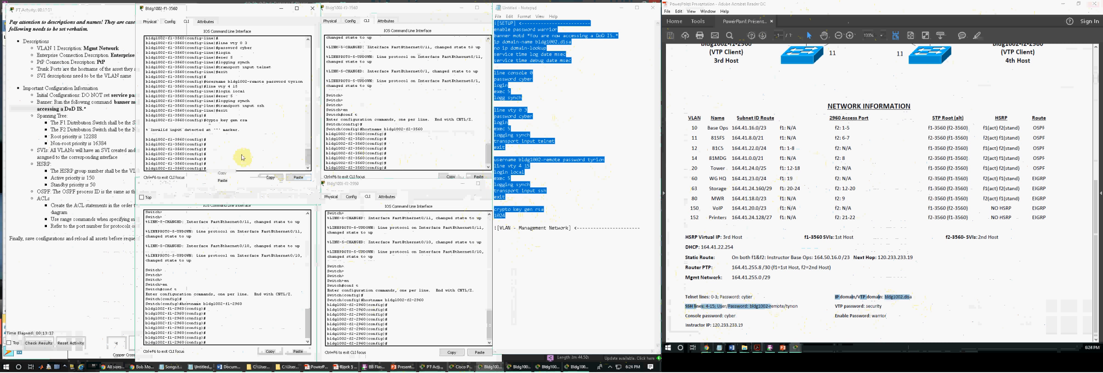
key("ctrl+v")
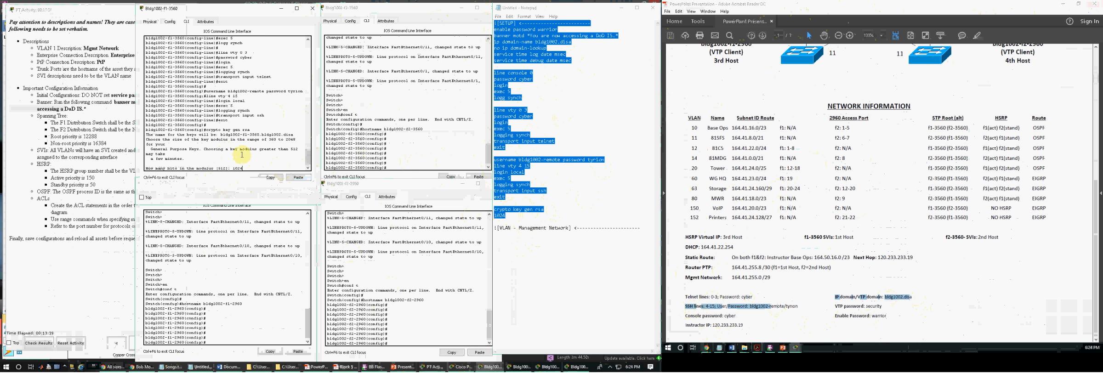
key("Return")
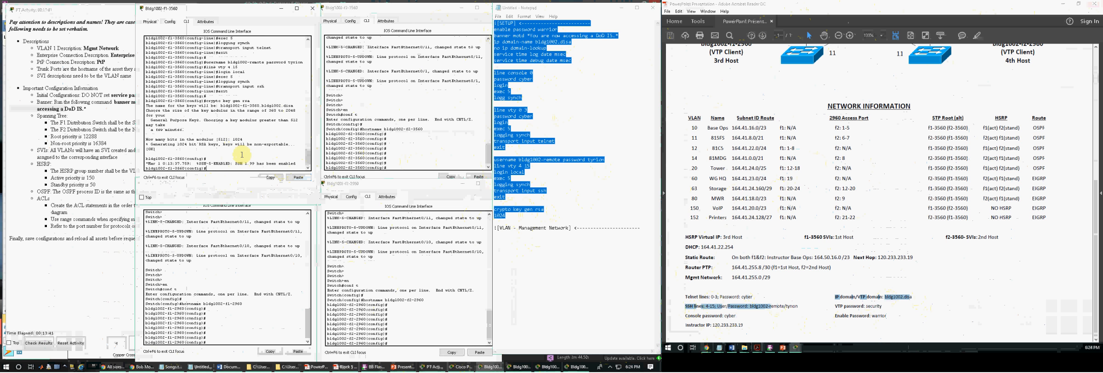
Review the pasted commands in the Bldg1002-F1-3560 console from the [SETUP] line to the RSA key generation, ending with blank lines at the prompt.
scroll(249, 114, "up", 7)
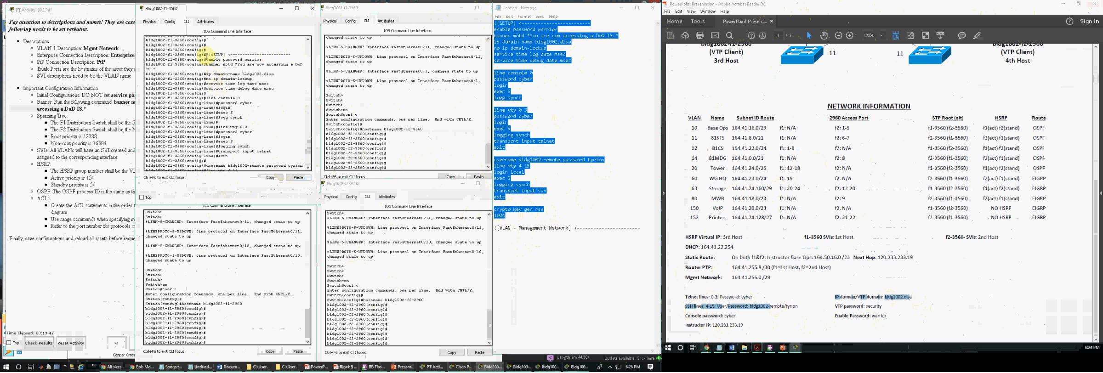
left_click_drag(291, 54, 204, 55)
left_click(222, 67)
scroll(221, 92, "down", 7)
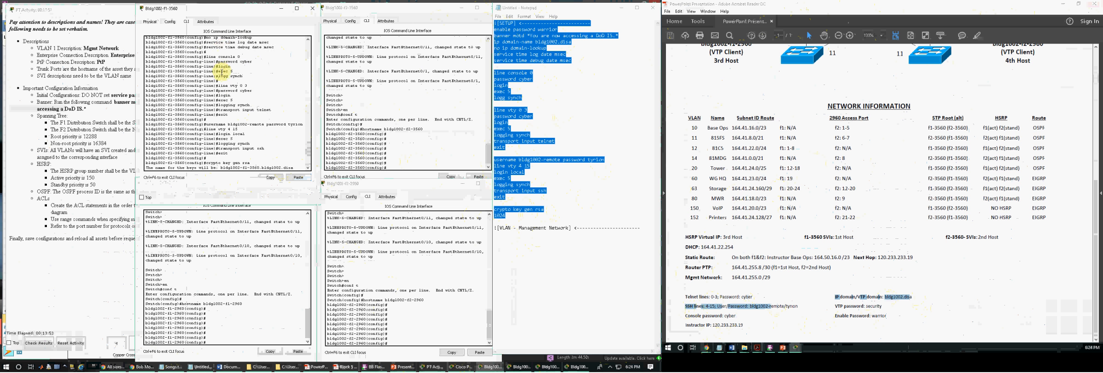
scroll(221, 86, "down", 2)
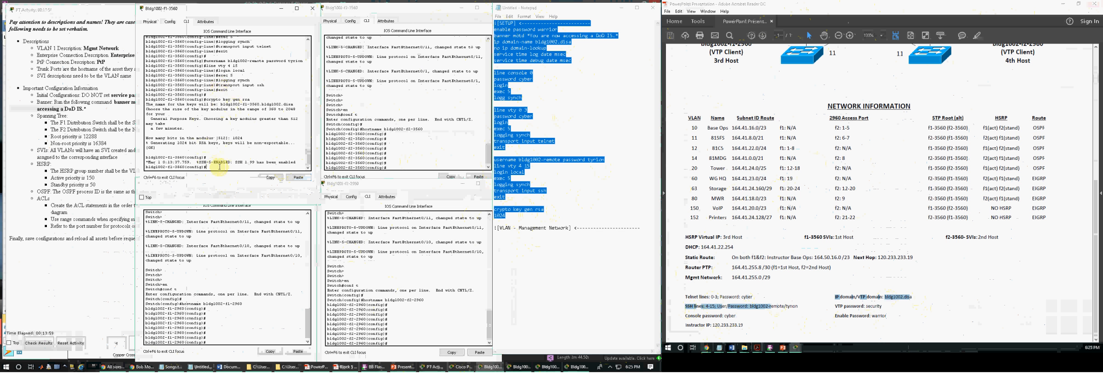
key("Return")
key("Return")
key("Return")
Paste the setup script, including its line and user passwords, into the consoles of the Floor 2 3560 and both 2960 switches.
left_click(466, 148)
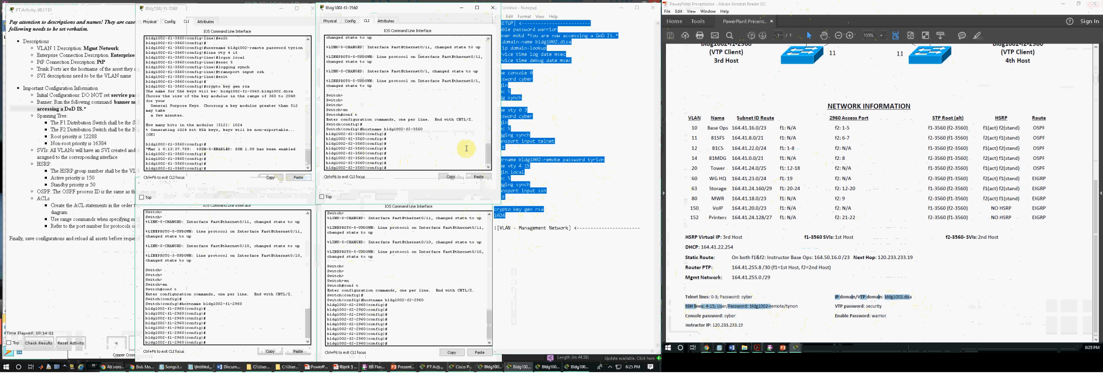
key("ctrl+v")
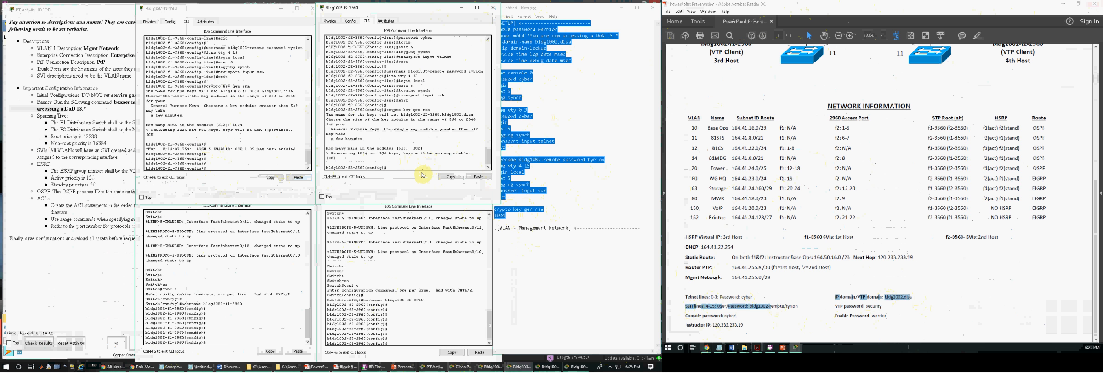
left_click(291, 314)
right_click(243, 343)
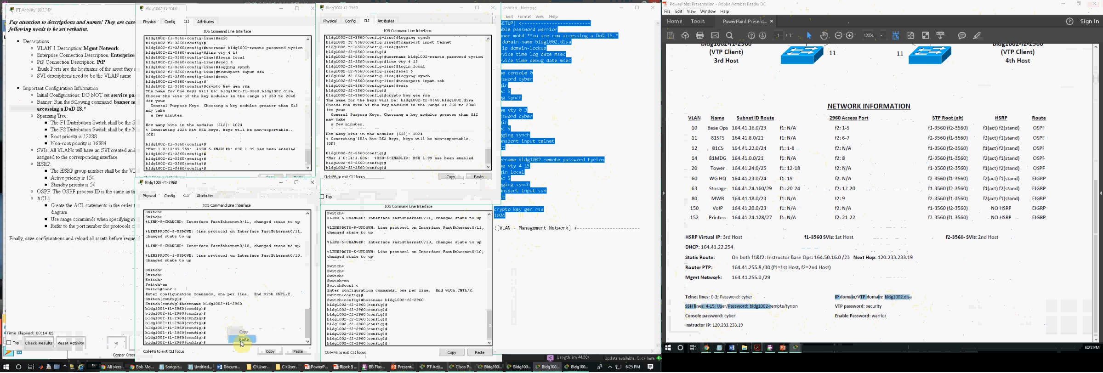
left_click(243, 339)
left_click(408, 334)
right_click(408, 335)
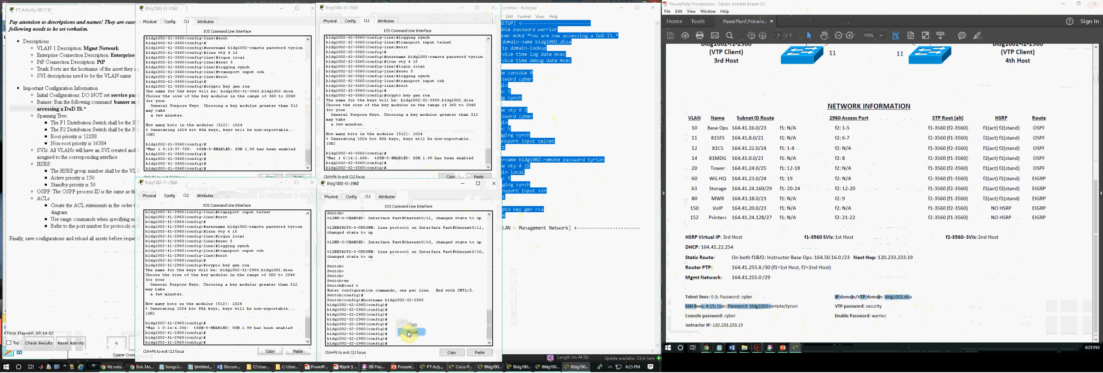
left_click(409, 334)
Bring up the Block 5 Student Workbook's management interface commands and add int vlan1 under Notepad's VLAN - Management Network heading.
left_click(557, 283)
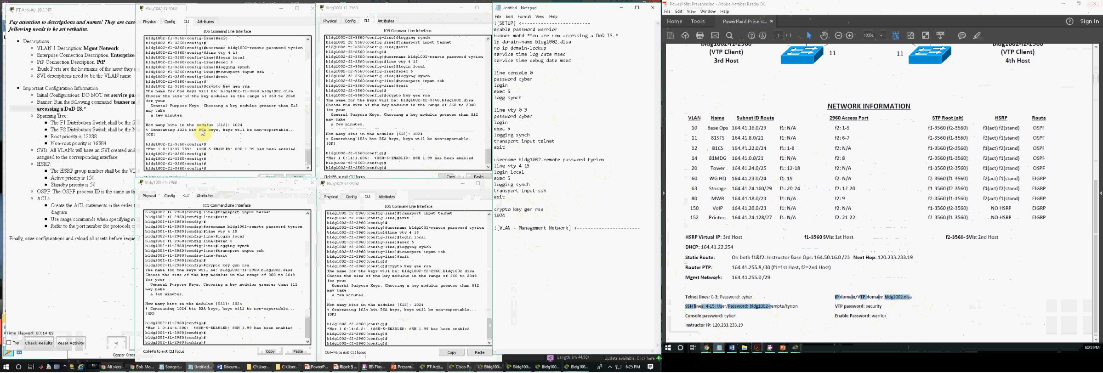
left_click(586, 202)
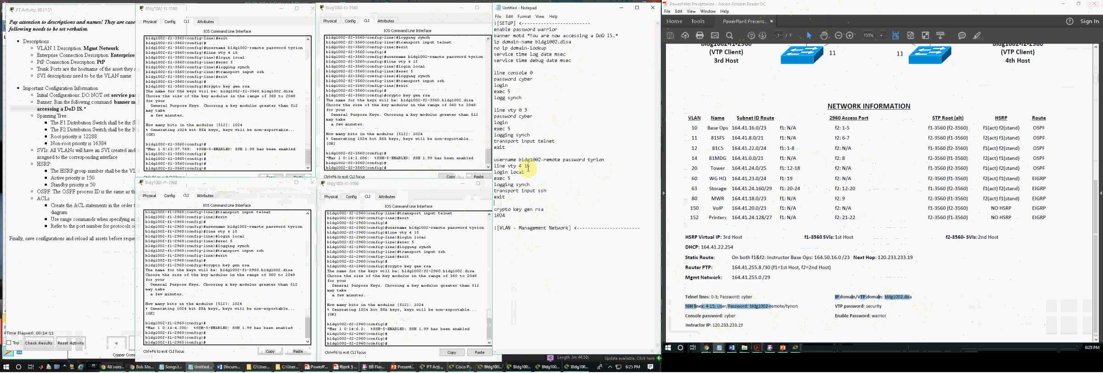
left_click(525, 241)
left_click(321, 367)
left_click(322, 367)
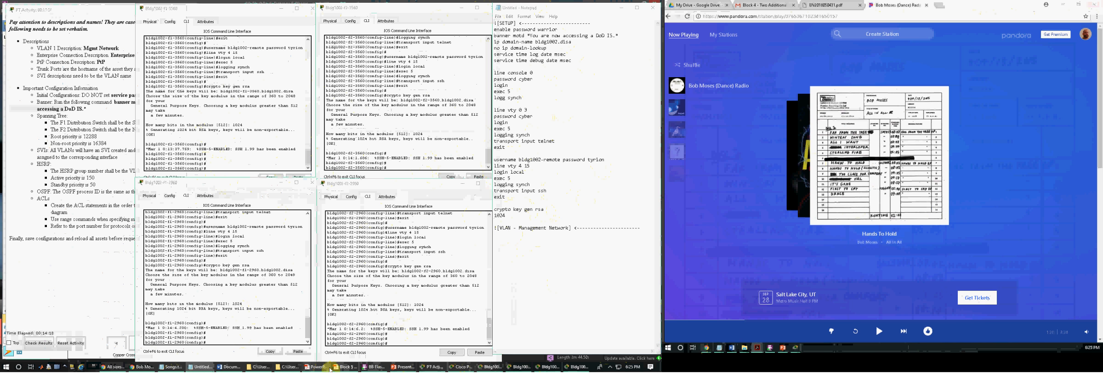
left_click(345, 367)
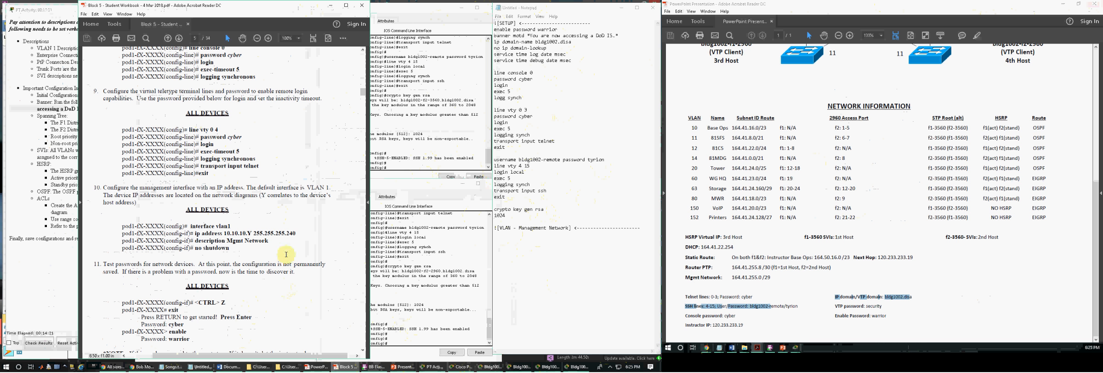
left_click(537, 240)
type("int vlan ")
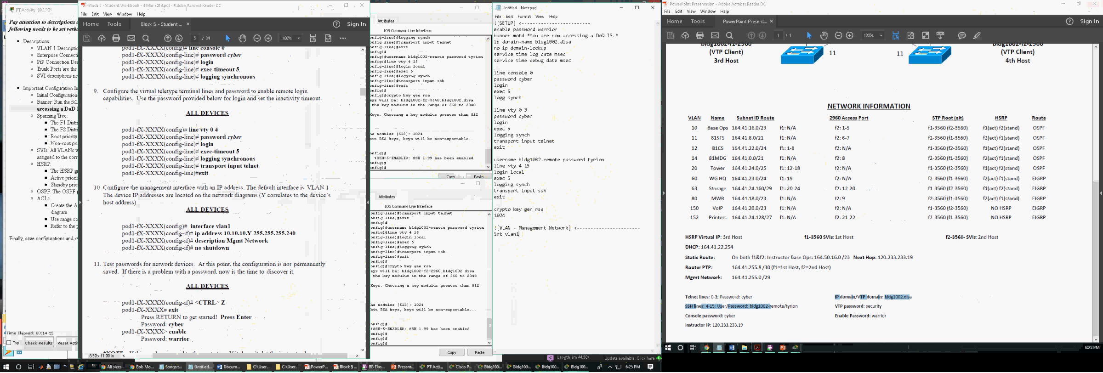
type("ip address")
Add the line ip address 164.41.255.0 255.255.255.248 below int vlan1, taking the management network from the network diagram document.
left_click(779, 297)
left_click(567, 243)
type("s 164.")
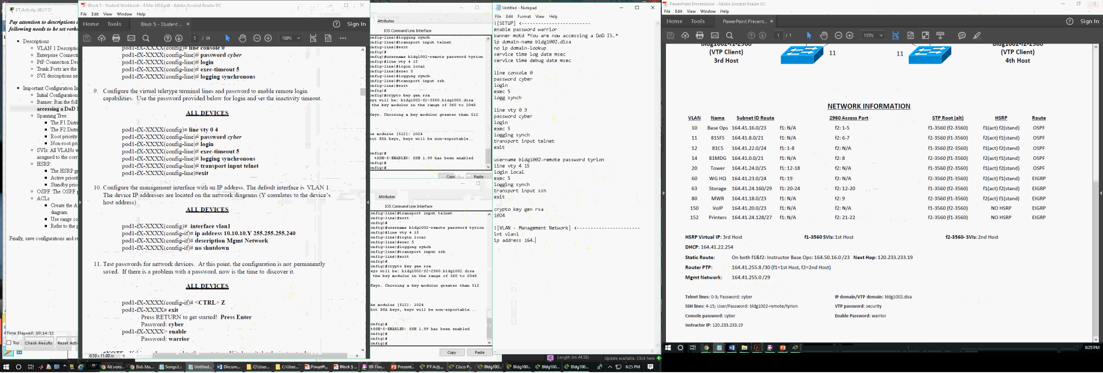
type("41.255.0 255.255.25524")
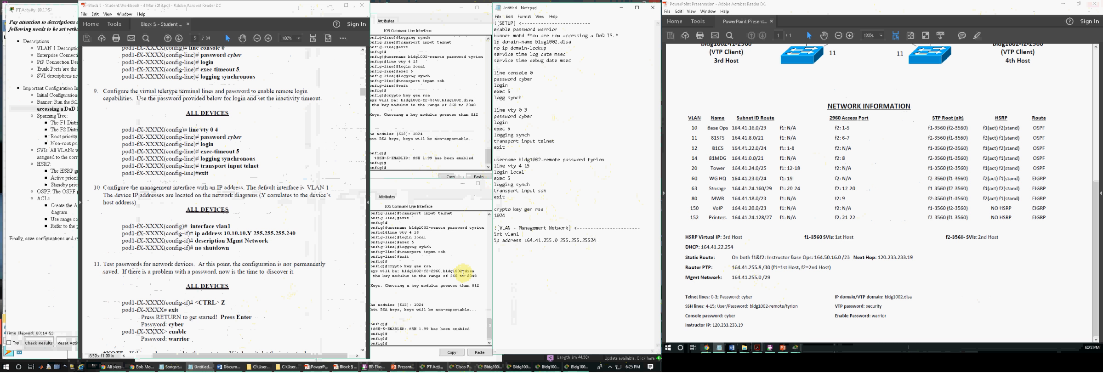
key("BackSpace")
key("BackSpace")
type(".248")
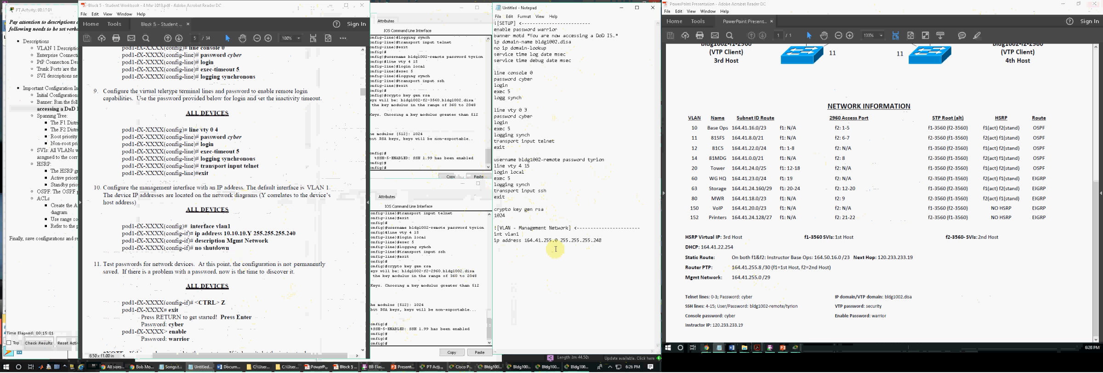
Complete the management VLAN section in Notepad with the lines desc Mgmt Network and no shutdown.
left_click(607, 241)
key("Return")
type("desc Mgmt Network ")
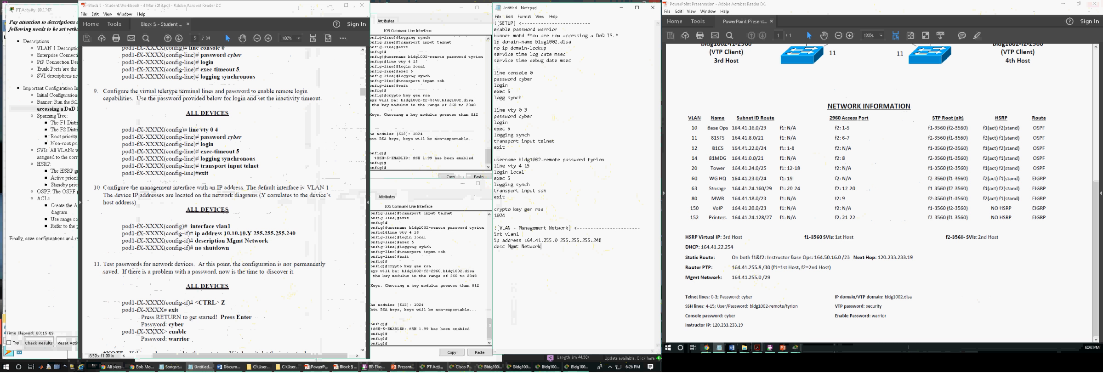
type("no shutdown")
Compare the Notepad management VLAN lines with the workbook's vlan1 example, and examine each switch's host number in the network diagram.
left_click_drag(505, 241, 592, 240)
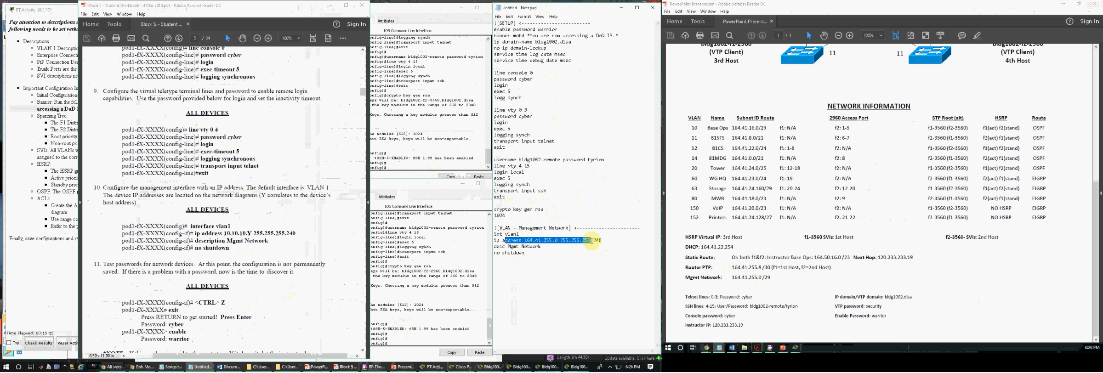
left_click(502, 253)
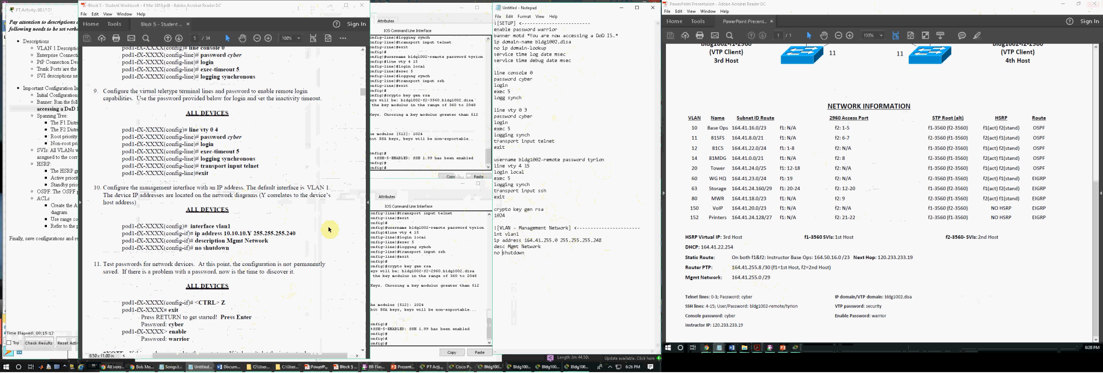
left_click_drag(255, 234, 295, 234)
left_click_drag(542, 247, 509, 248)
left_click(518, 258)
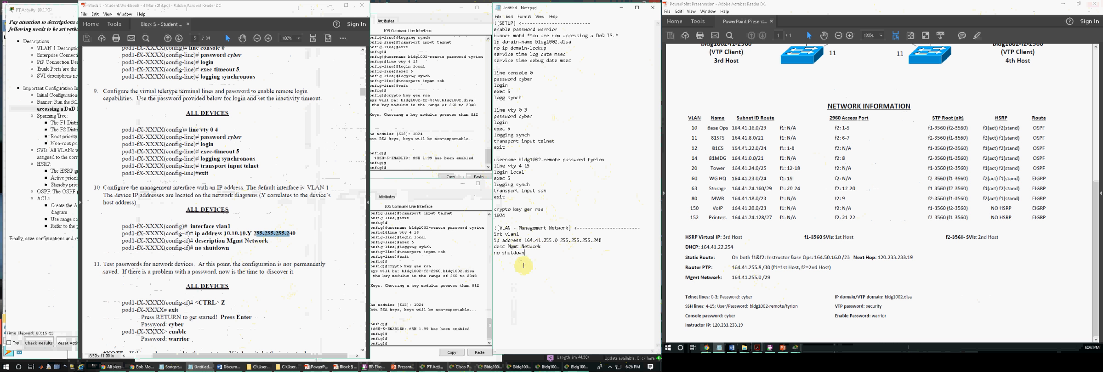
left_click(207, 228)
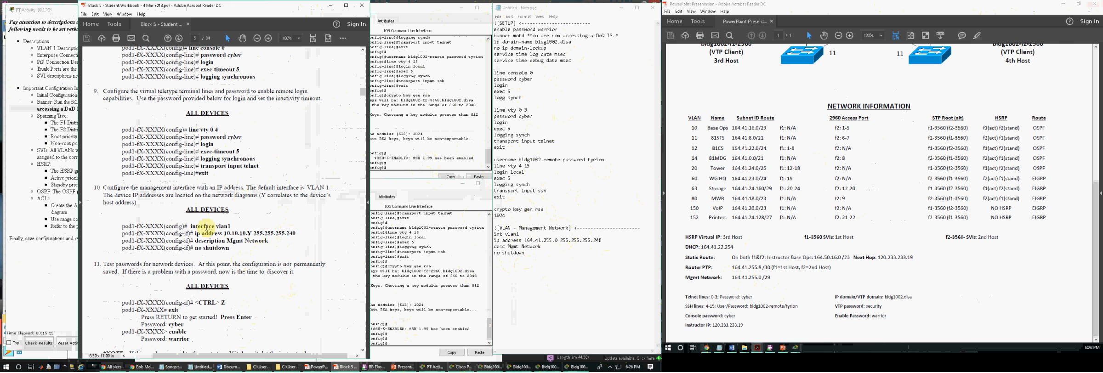
left_click(896, 273)
scroll(896, 273, "up", 5)
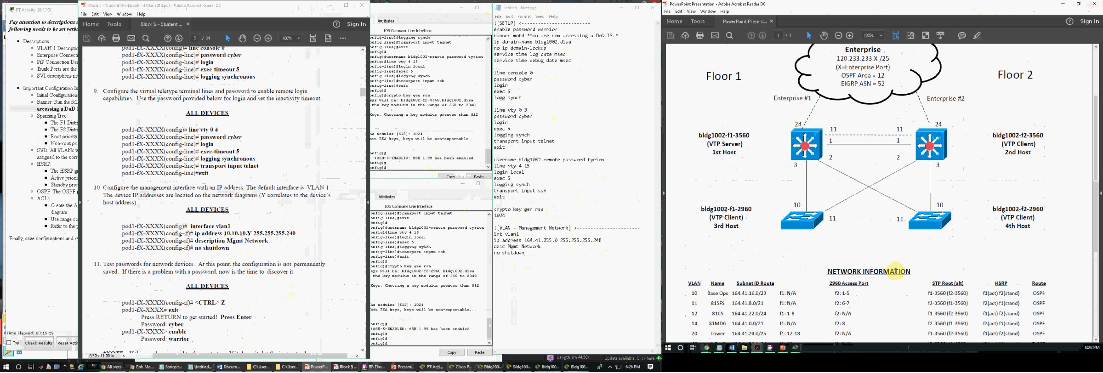